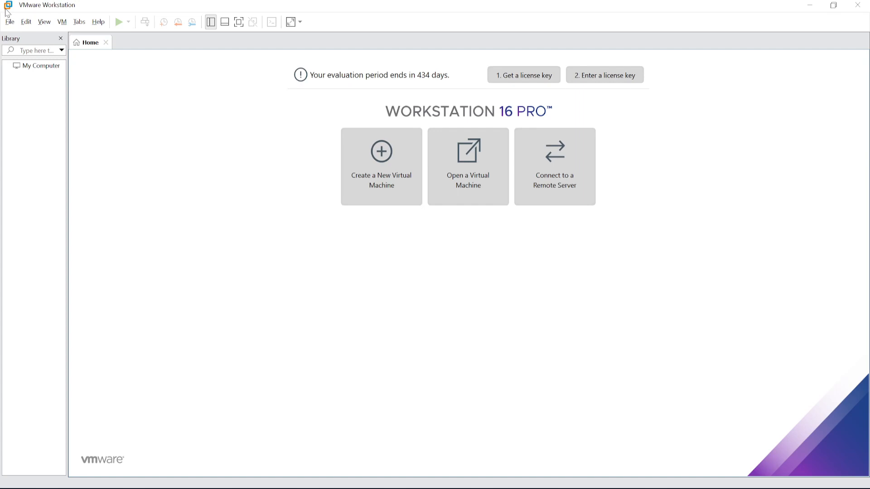
Step: Open the Virtual Network Editor and unlock its network settings with administrator privileges
{"action": "left_click", "coordinate": [26, 22]}
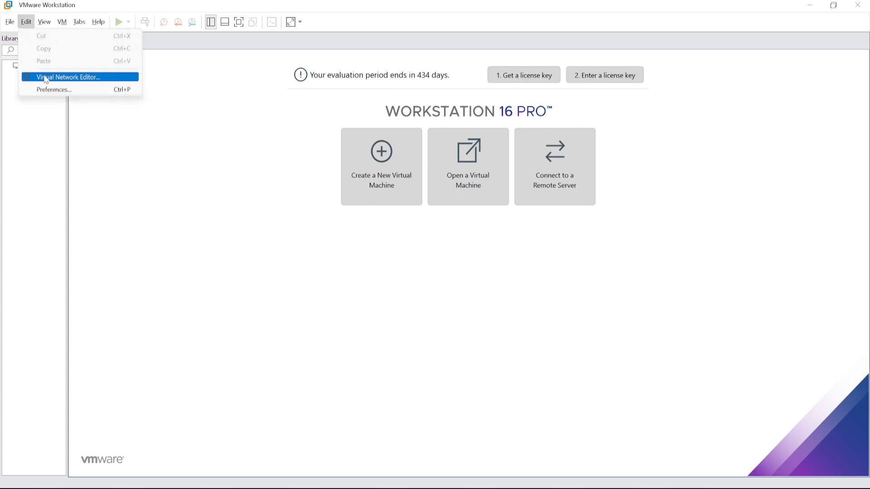
{"action": "left_click", "coordinate": [62, 78]}
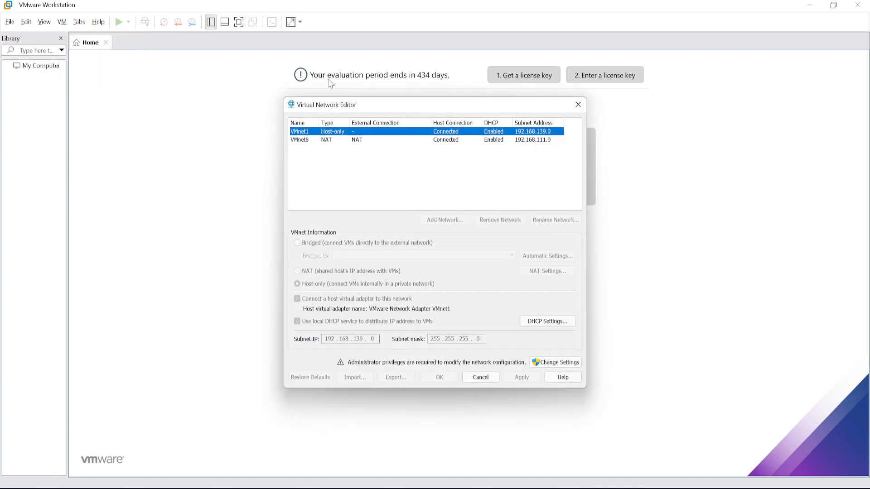
{"action": "left_click_drag", "start_coordinate": [393, 105], "coordinate": [258, 108]}
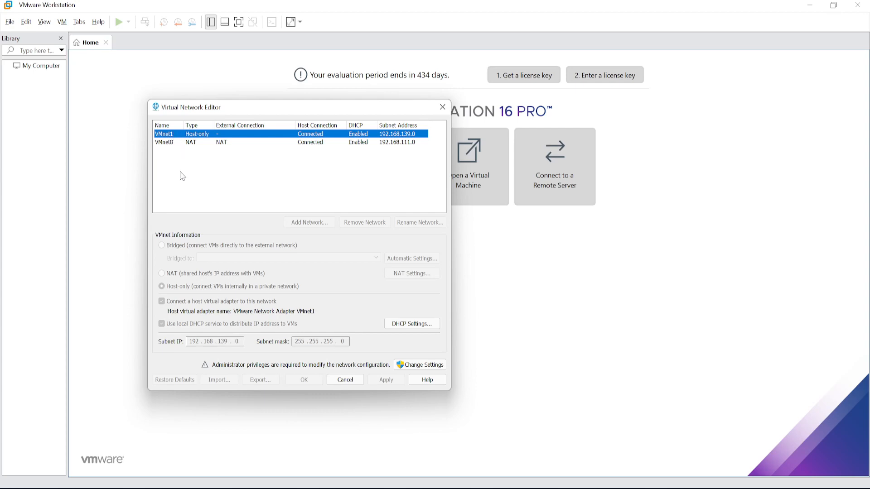
{"action": "left_click", "coordinate": [424, 366]}
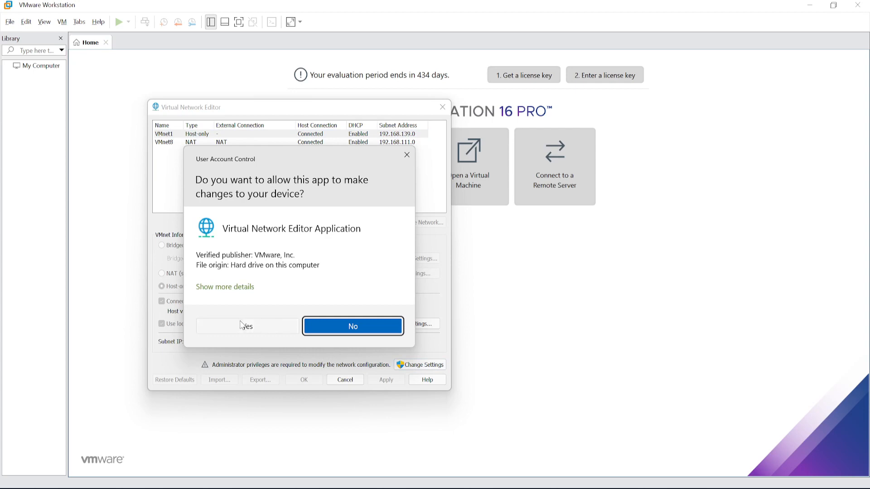
{"action": "left_click", "coordinate": [246, 327]}
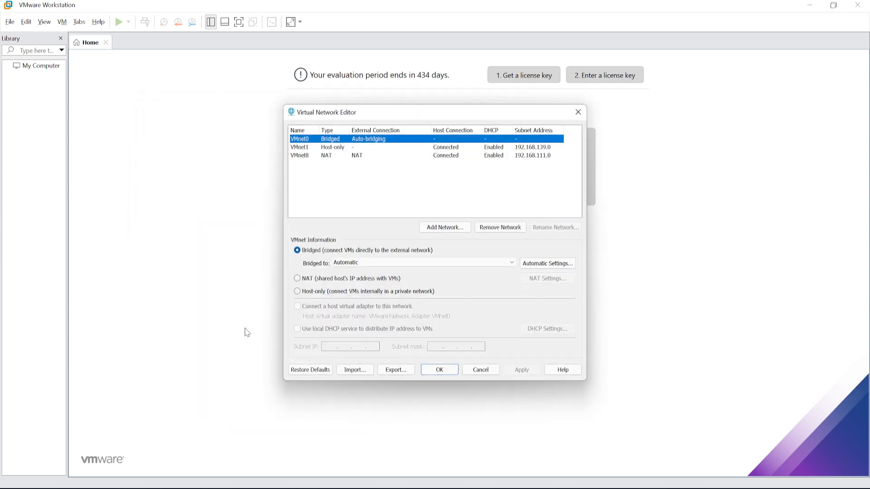
{"action": "left_click_drag", "start_coordinate": [413, 113], "coordinate": [247, 114]}
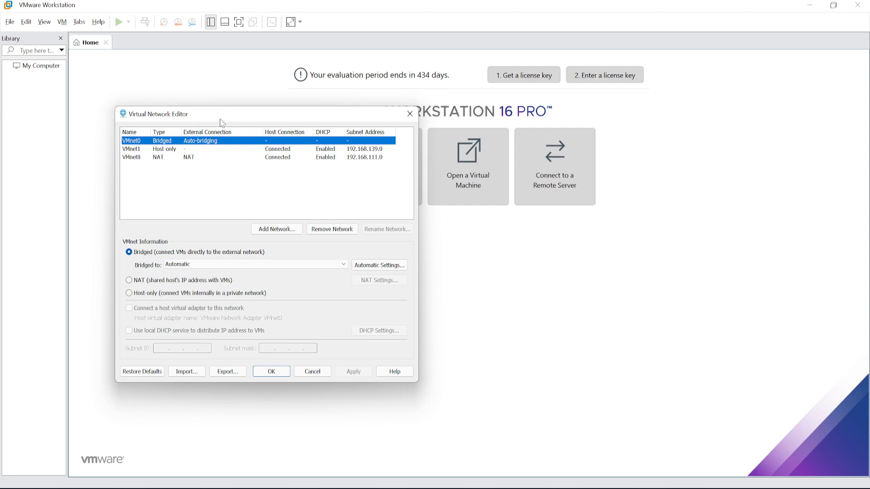
{"action": "left_click_drag", "start_coordinate": [221, 119], "coordinate": [202, 104]}
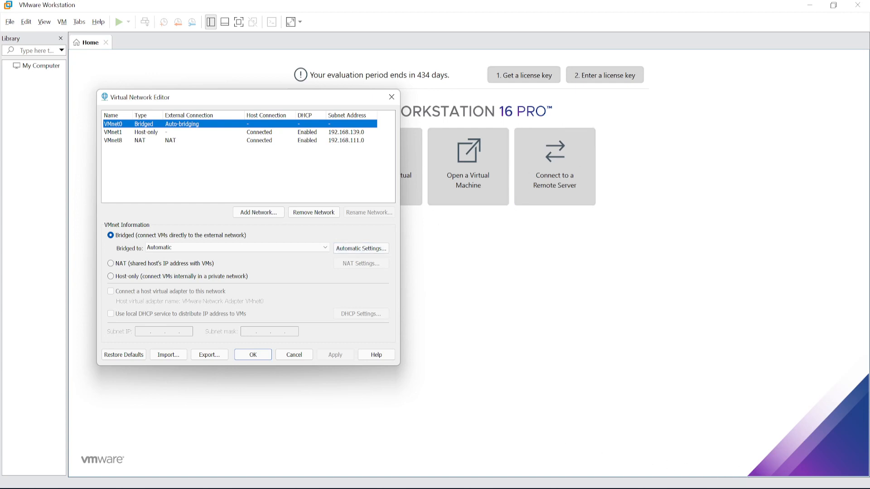
Step: Show the Network Connections window beside the Virtual Network Editor and bridge VMnet0 to the Lenovo USB Ethernet adapter
{"action": "key", "text": "alt+Tab"}
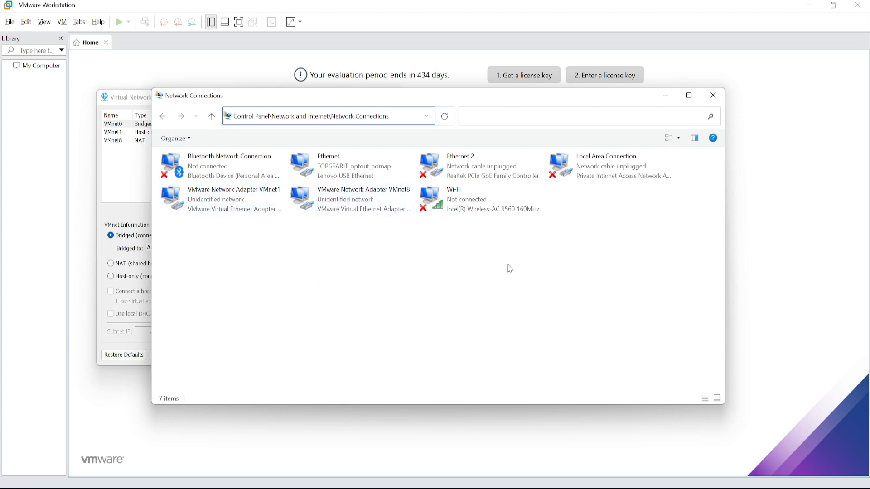
{"action": "left_click_drag", "start_coordinate": [409, 92], "coordinate": [566, 82]}
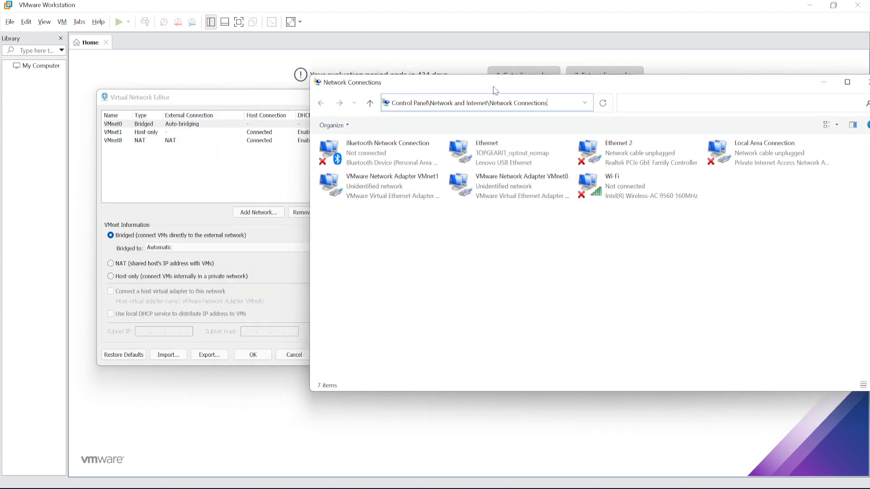
{"action": "left_click", "coordinate": [203, 100]}
{"action": "left_click_drag", "start_coordinate": [239, 101], "coordinate": [156, 110]}
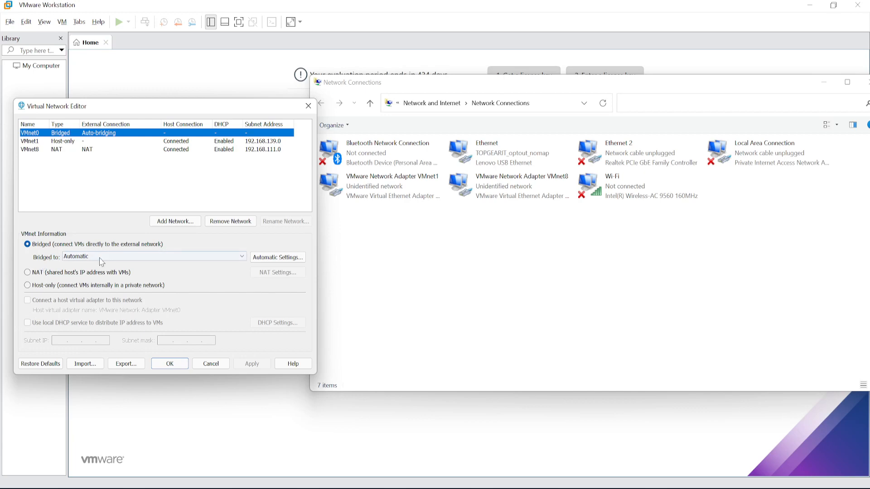
{"action": "left_click", "coordinate": [244, 259]}
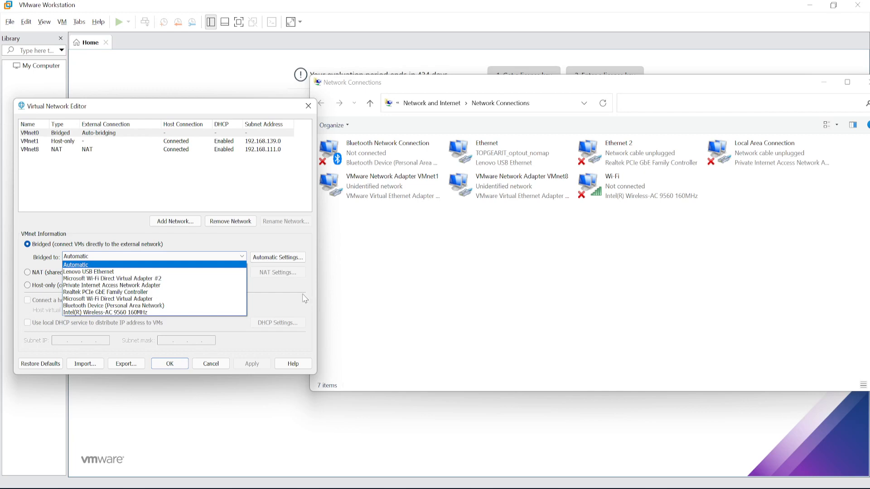
{"action": "left_click", "coordinate": [81, 272]}
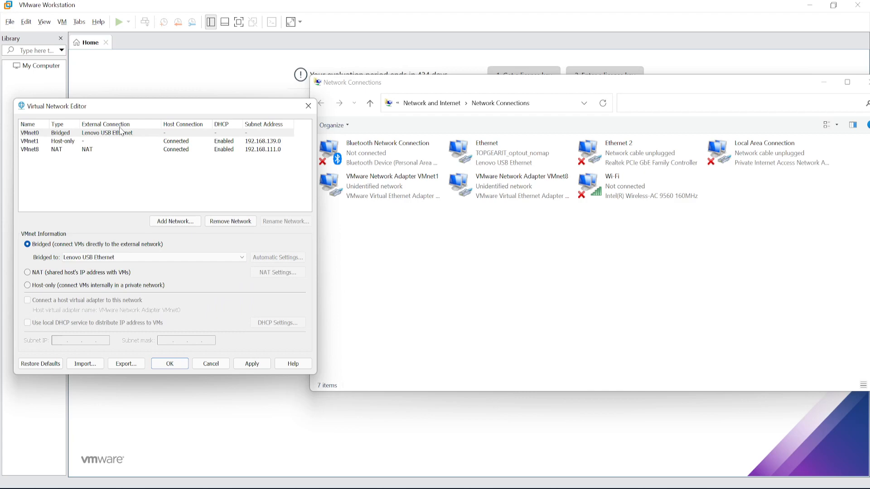
Step: Disconnect the host virtual adapter from VMnet1 and disable its local DHCP service
{"action": "left_click", "coordinate": [30, 141]}
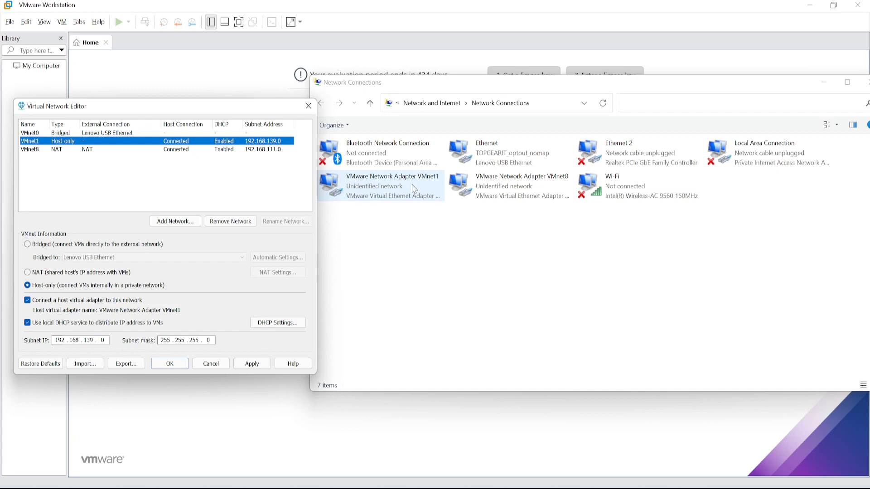
{"action": "left_click", "coordinate": [28, 300]}
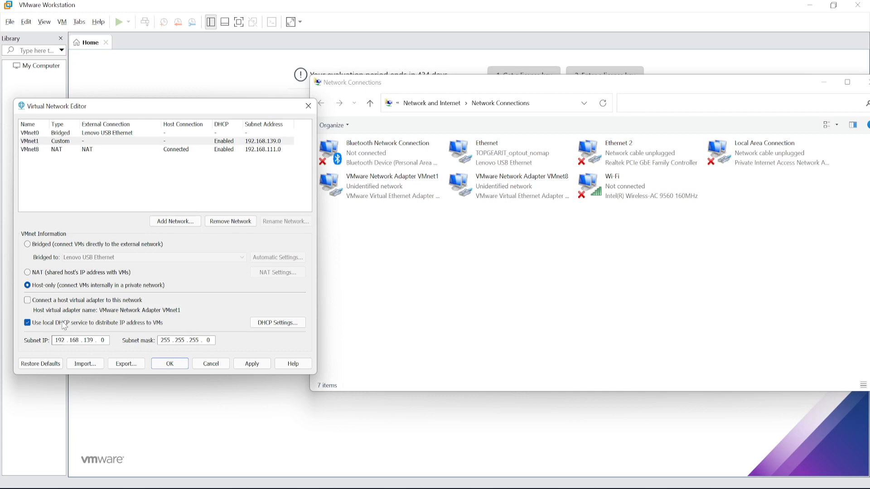
{"action": "left_click", "coordinate": [274, 326]}
{"action": "left_click", "coordinate": [27, 323]}
Step: Disconnect the host virtual adapter from the VMnet8 NAT network and disable its local DHCP service
{"action": "left_click", "coordinate": [37, 153]}
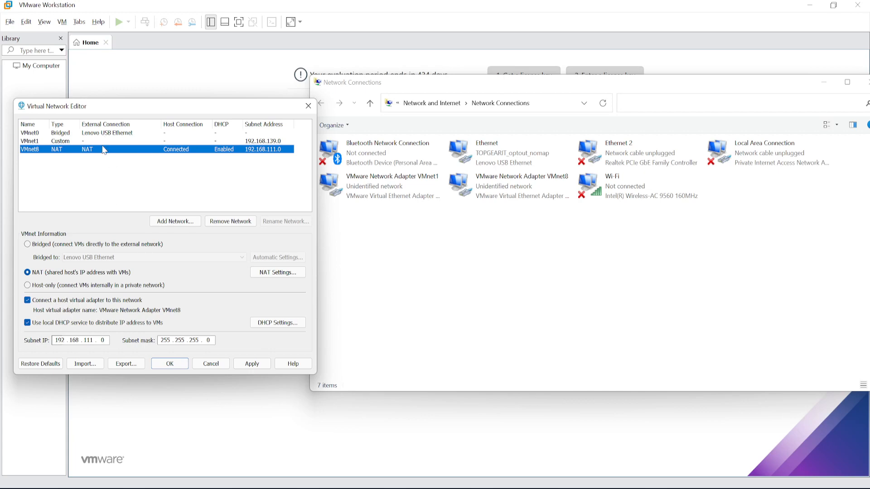
{"action": "left_click", "coordinate": [27, 301]}
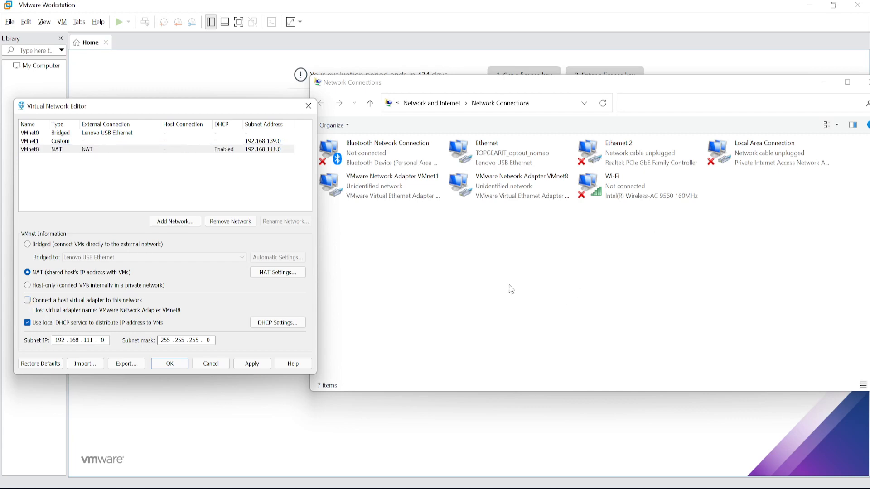
{"action": "left_click", "coordinate": [26, 323]}
Step: Remove the VMnet8 network and apply the virtual network changes
{"action": "left_click", "coordinate": [30, 152]}
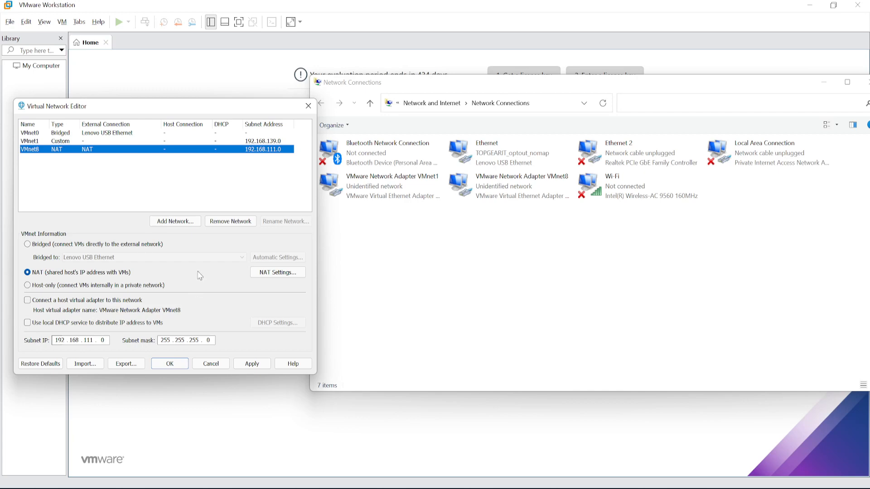
{"action": "left_click", "coordinate": [225, 223]}
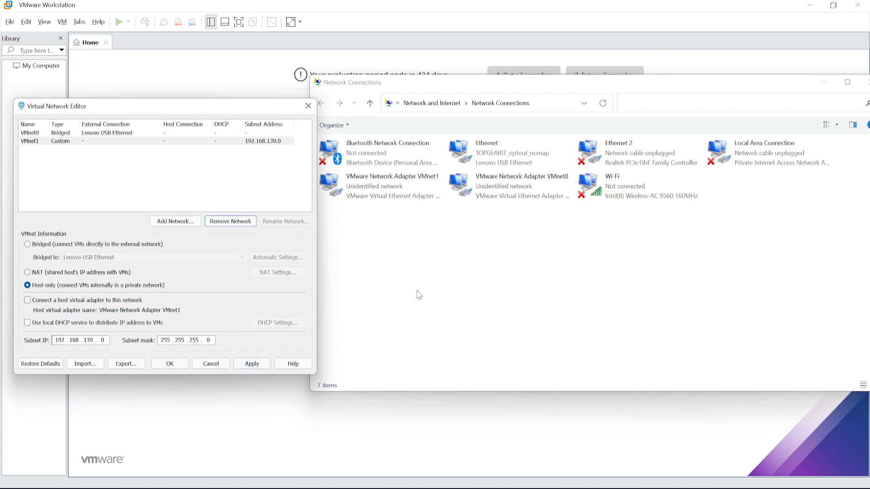
{"action": "left_click", "coordinate": [424, 86]}
{"action": "left_click", "coordinate": [252, 365]}
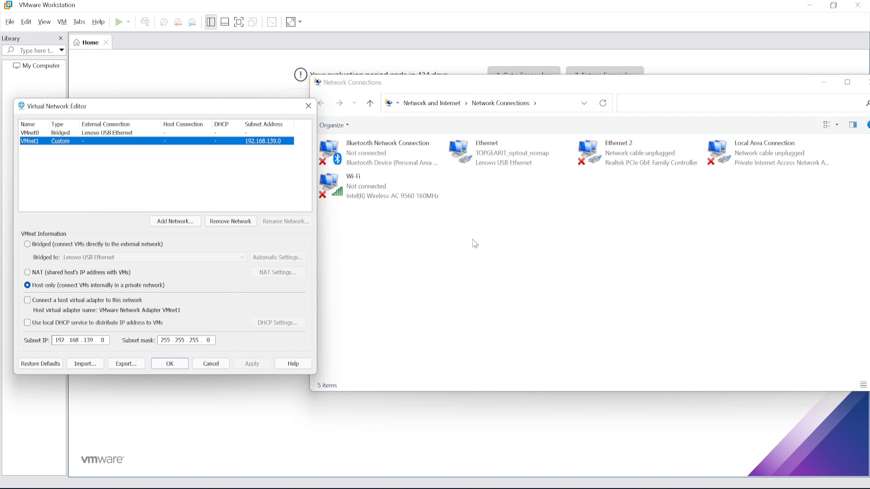
{"action": "left_click", "coordinate": [31, 134]}
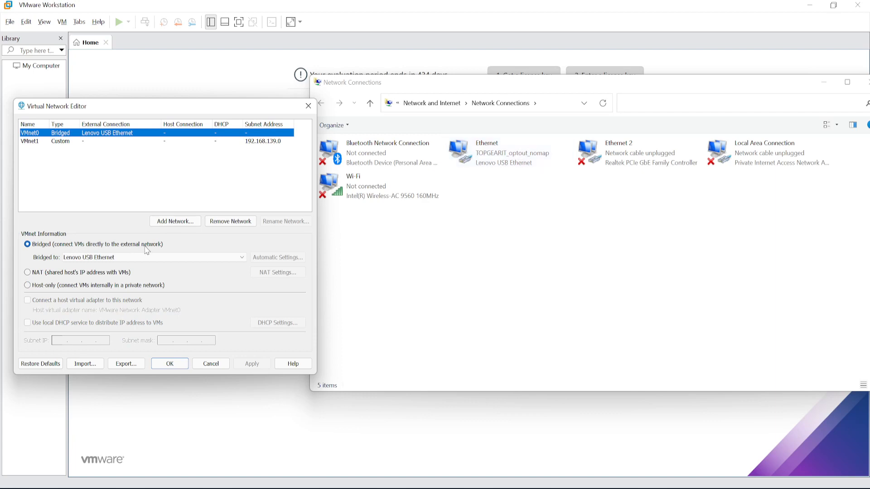
{"action": "left_click", "coordinate": [30, 143]}
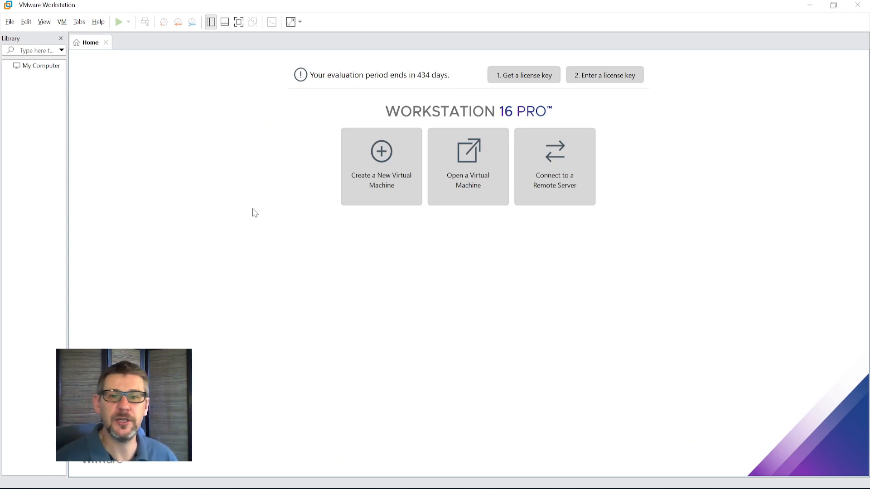
Step: Review the reserved and additional memory settings in the Preferences and accept them
{"action": "left_click", "coordinate": [10, 22]}
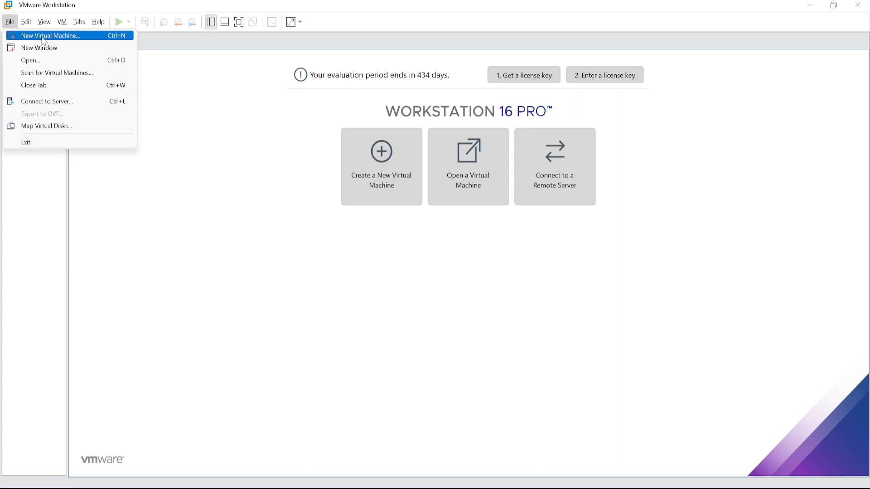
{"action": "mouse_move", "coordinate": [25, 26]}
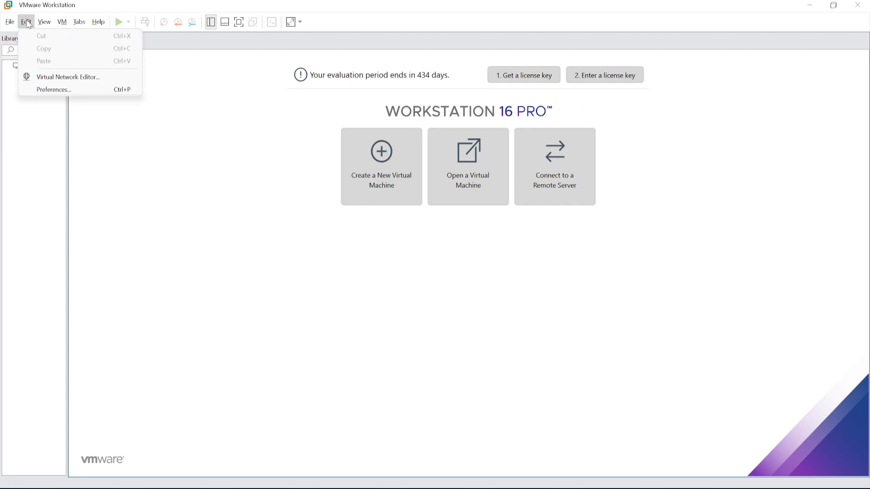
{"action": "left_click", "coordinate": [55, 90]}
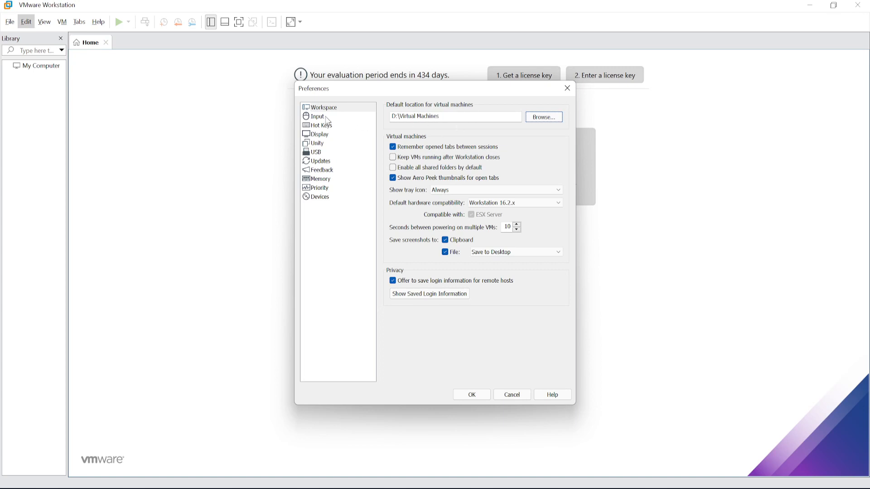
{"action": "left_click", "coordinate": [322, 179]}
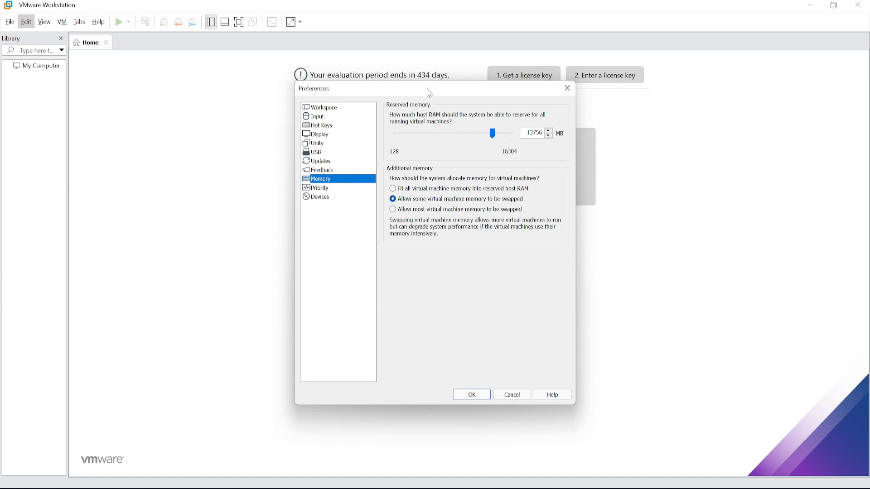
{"action": "left_click_drag", "start_coordinate": [430, 92], "coordinate": [299, 106]}
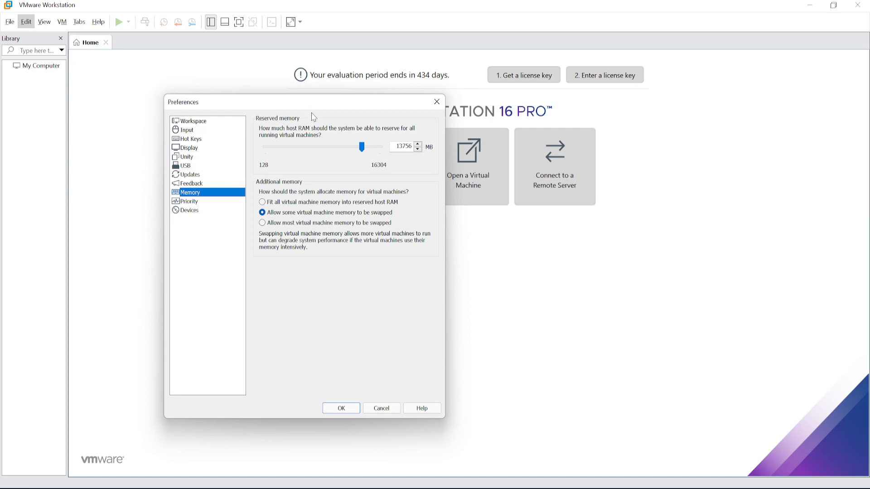
{"action": "left_click_drag", "start_coordinate": [301, 100], "coordinate": [296, 95]}
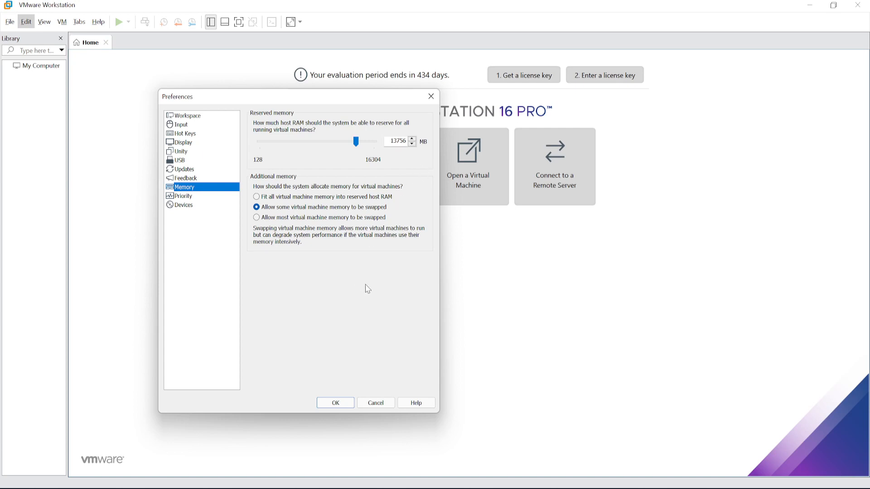
{"action": "left_click", "coordinate": [336, 404]}
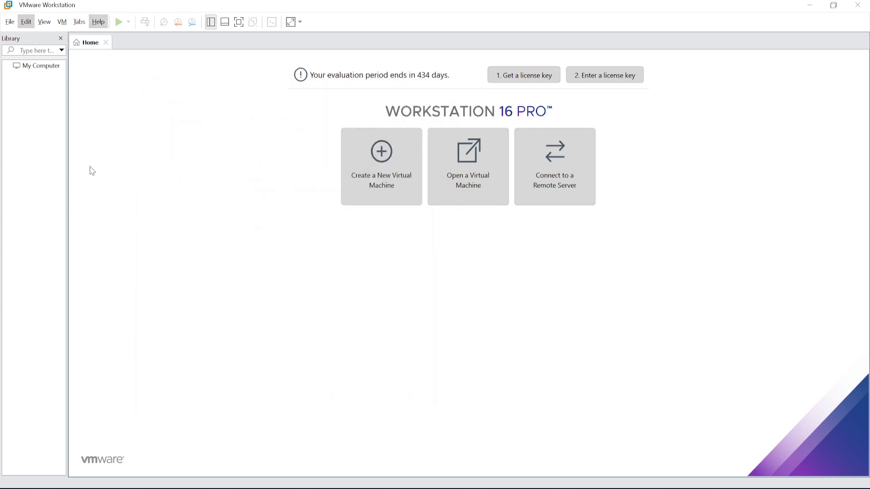
Step: Start creating a new virtual machine with the Custom (advanced) configuration and proceed to hardware compatibility
{"action": "left_click", "coordinate": [10, 22]}
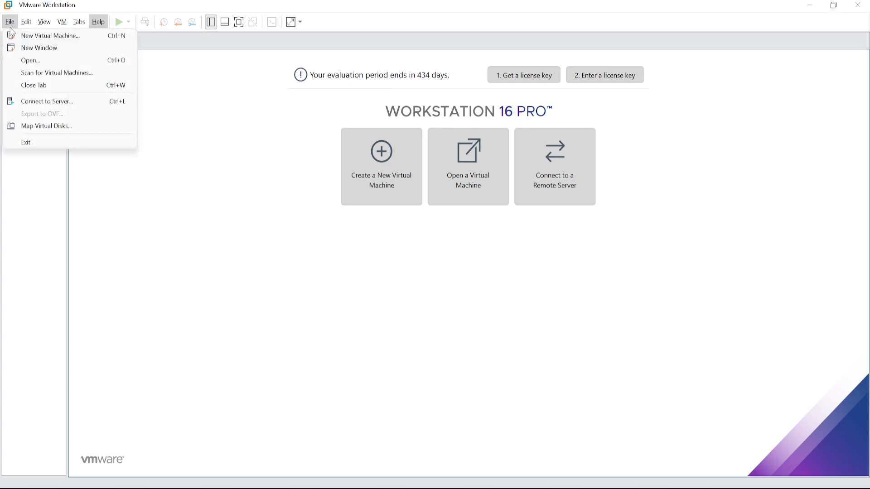
{"action": "left_click", "coordinate": [52, 37]}
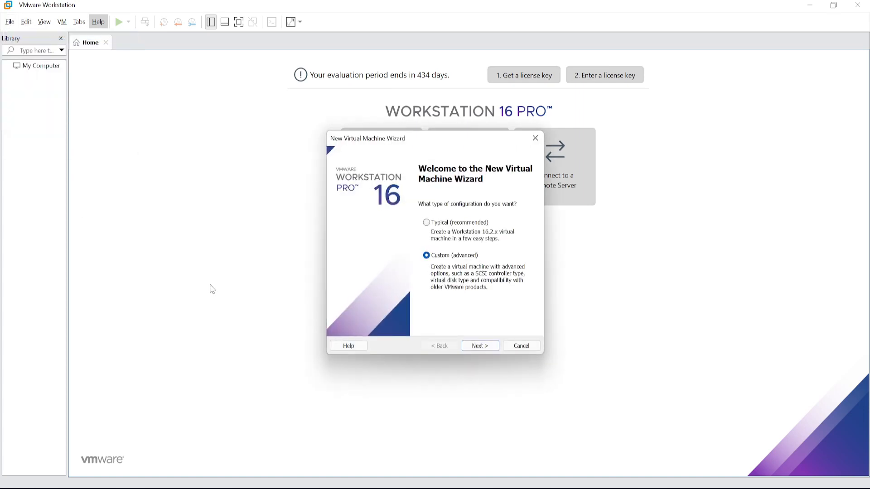
{"action": "left_click_drag", "start_coordinate": [450, 144], "coordinate": [279, 123]}
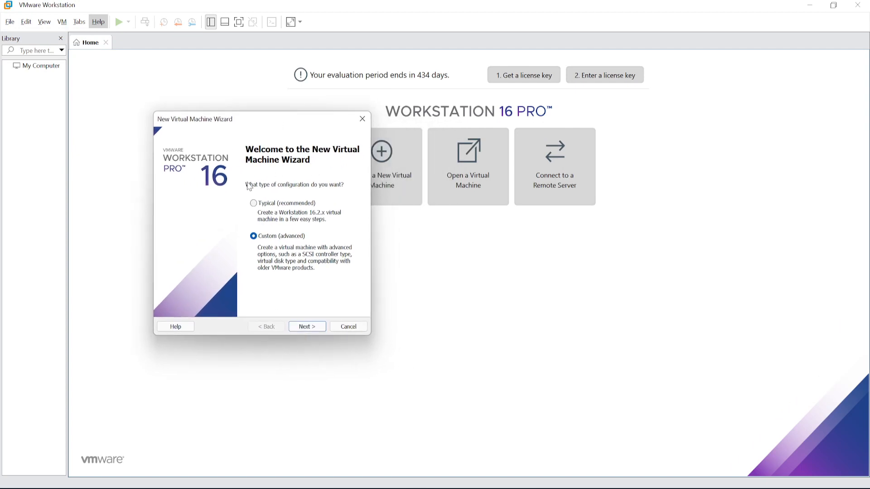
{"action": "left_click", "coordinate": [257, 204]}
{"action": "left_click", "coordinate": [254, 239]}
{"action": "left_click", "coordinate": [309, 328]}
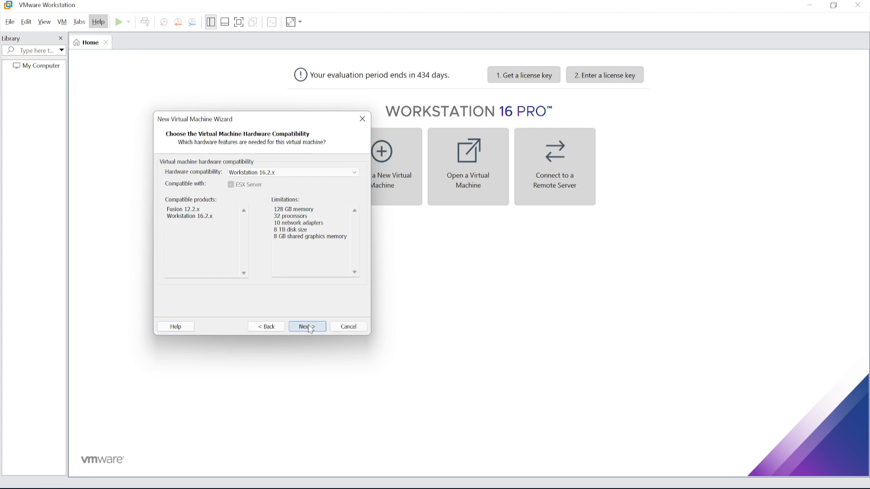
Step: Compare the compatible products listed for the Workstation 16.2.x and Workstation 16.x hardware compatibility options
{"action": "left_click", "coordinate": [307, 175]}
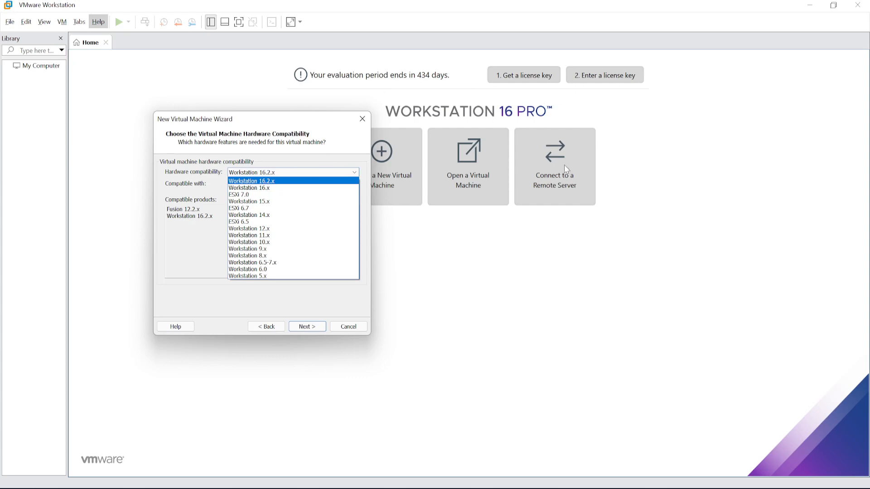
{"action": "left_click", "coordinate": [255, 181]}
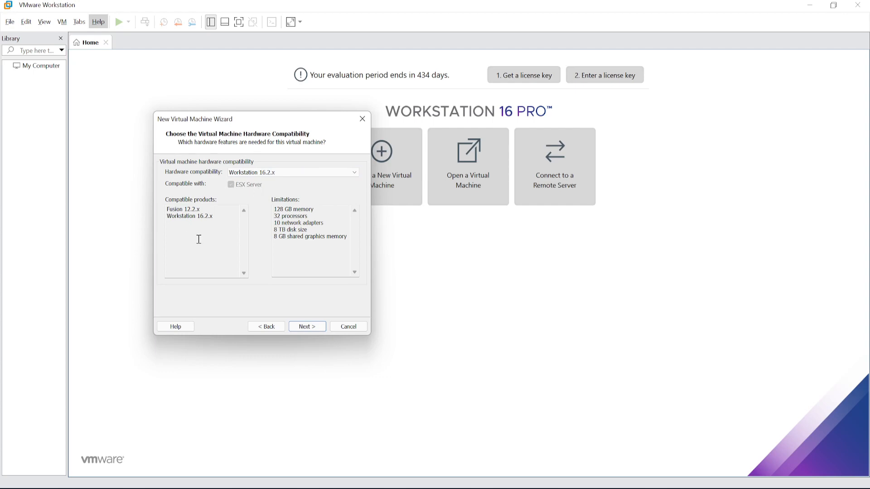
{"action": "left_click", "coordinate": [167, 207]}
{"action": "left_click_drag", "start_coordinate": [167, 208], "coordinate": [191, 259]}
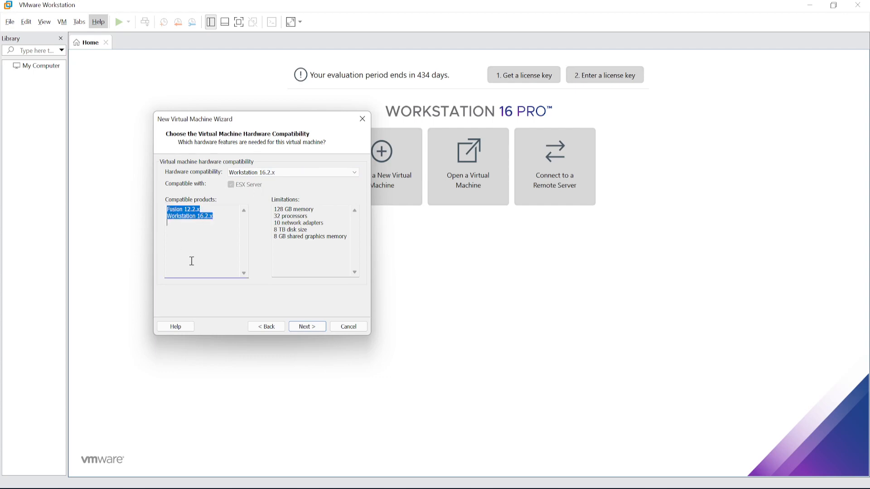
{"action": "left_click", "coordinate": [303, 173]}
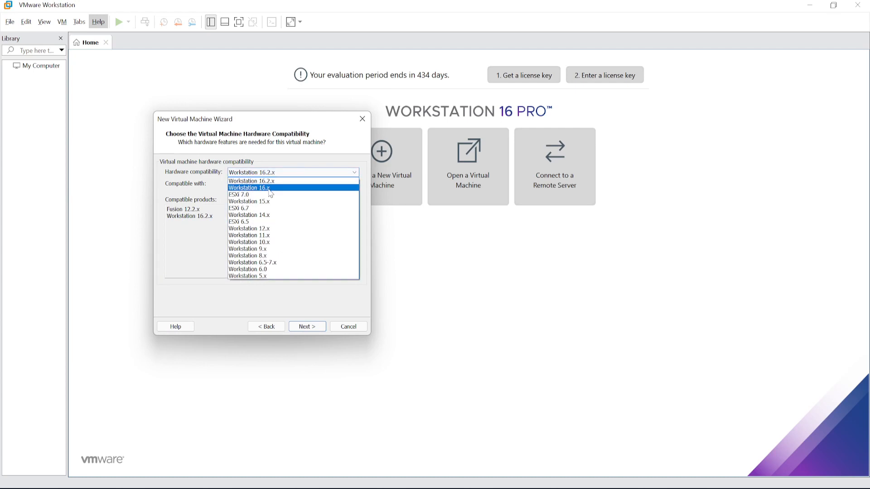
{"action": "left_click", "coordinate": [271, 186]}
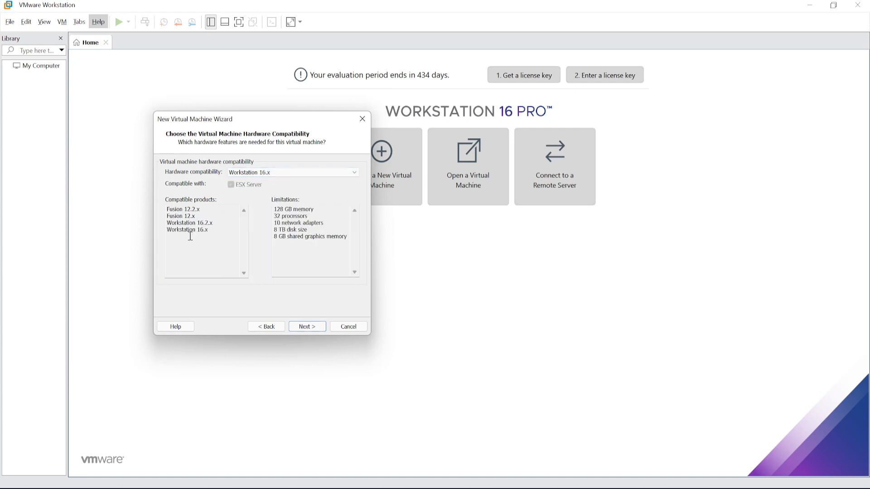
{"action": "left_click_drag", "start_coordinate": [168, 208], "coordinate": [225, 226]}
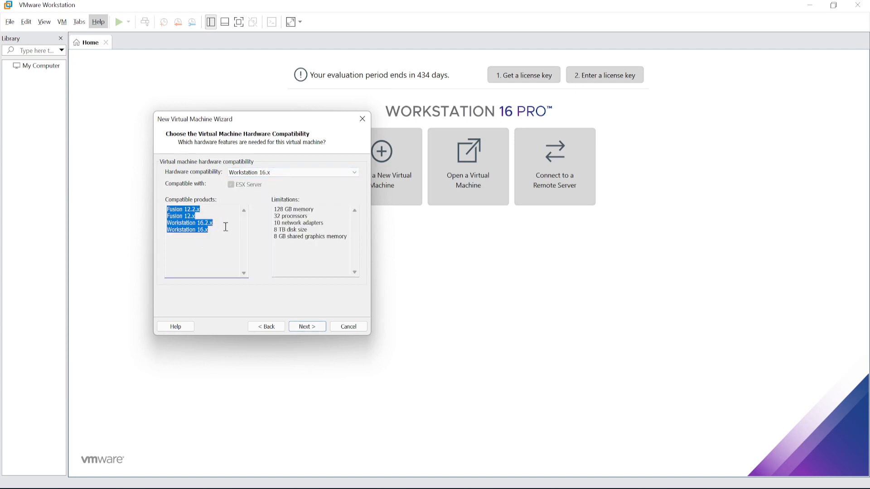
Step: Examine the compatible products and limitations for the ESXi 7.0, Workstation 15.x and ESXi 6.5 hardware compatibility options
{"action": "left_click", "coordinate": [274, 174]}
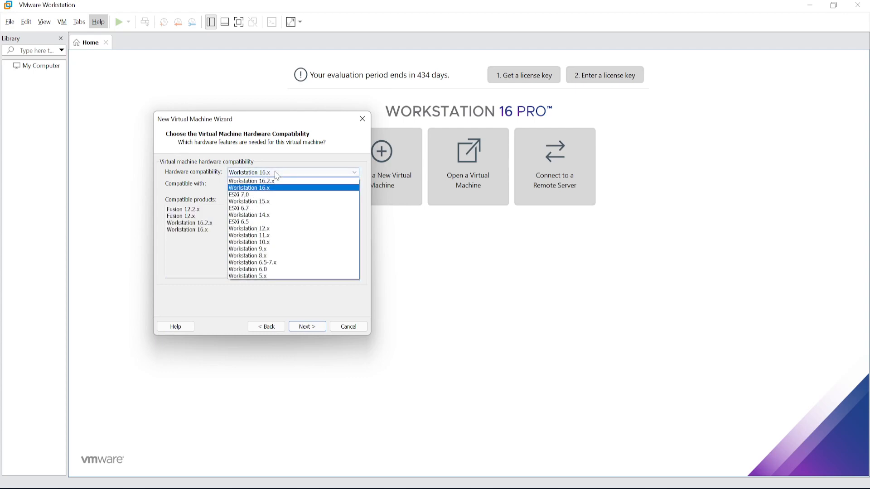
{"action": "left_click", "coordinate": [267, 195]}
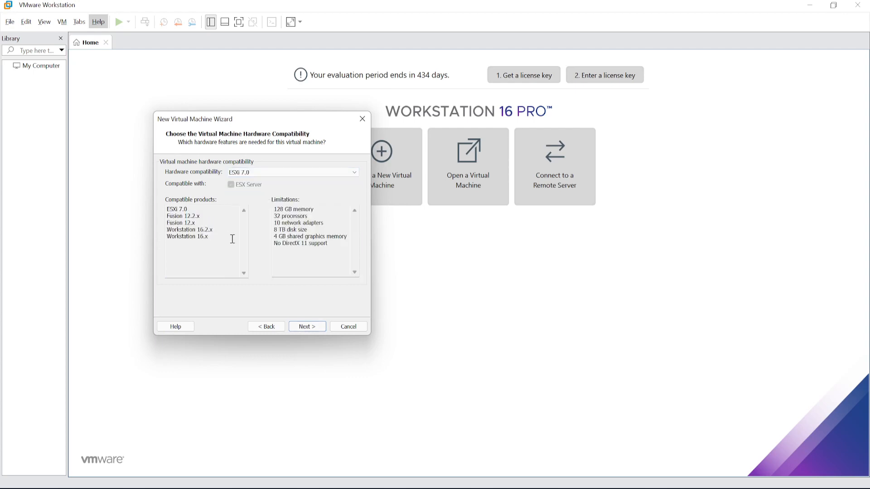
{"action": "left_click", "coordinate": [275, 172]}
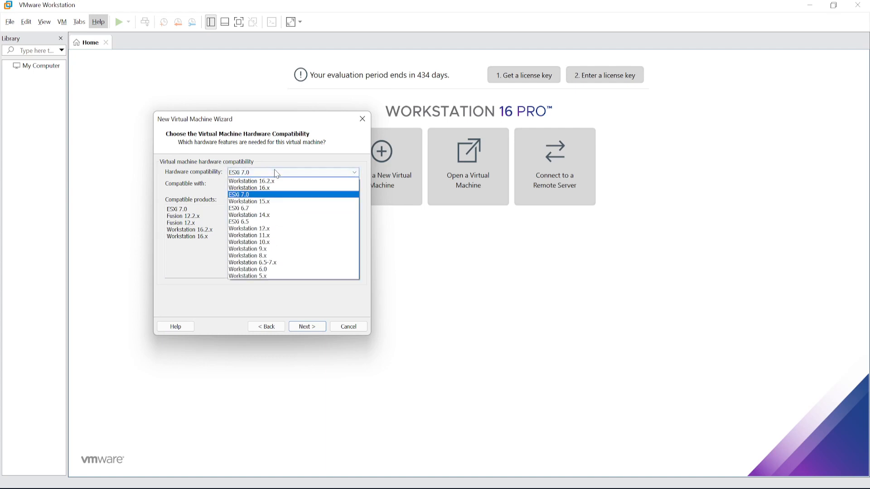
{"action": "left_click", "coordinate": [270, 202]}
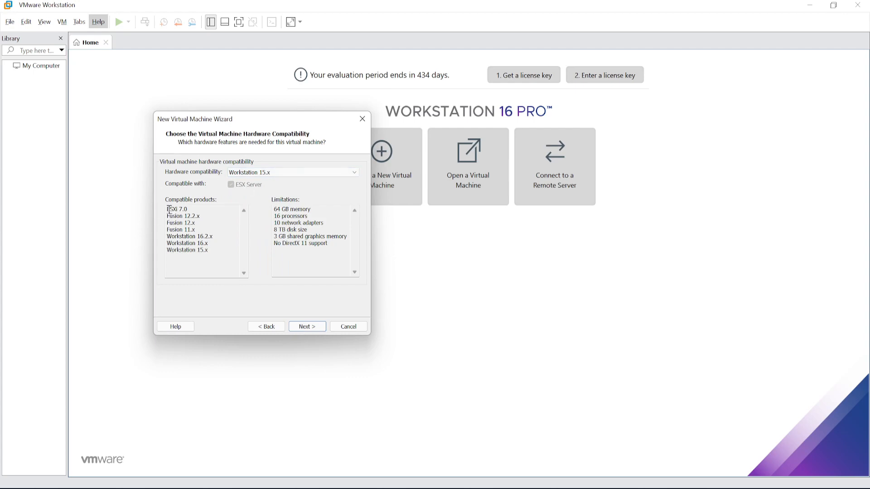
{"action": "left_click_drag", "start_coordinate": [168, 209], "coordinate": [198, 207]}
{"action": "left_click_drag", "start_coordinate": [170, 237], "coordinate": [226, 252]}
{"action": "left_click", "coordinate": [288, 173]}
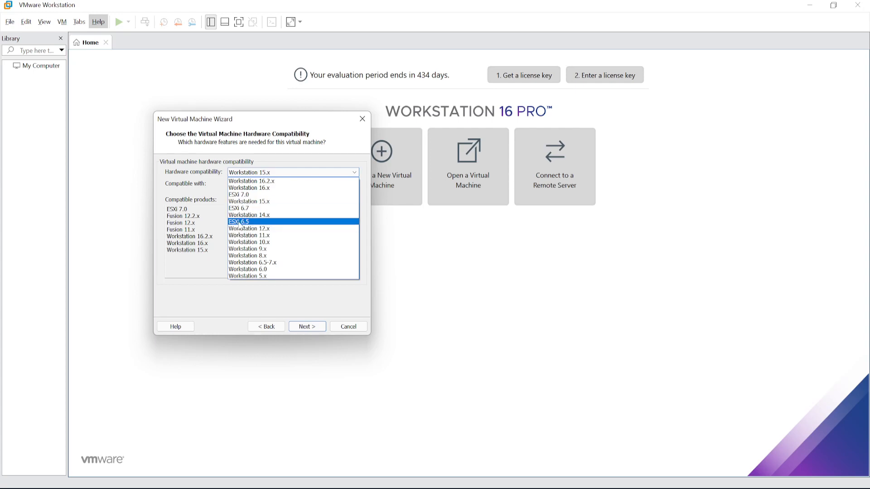
{"action": "left_click", "coordinate": [239, 222]}
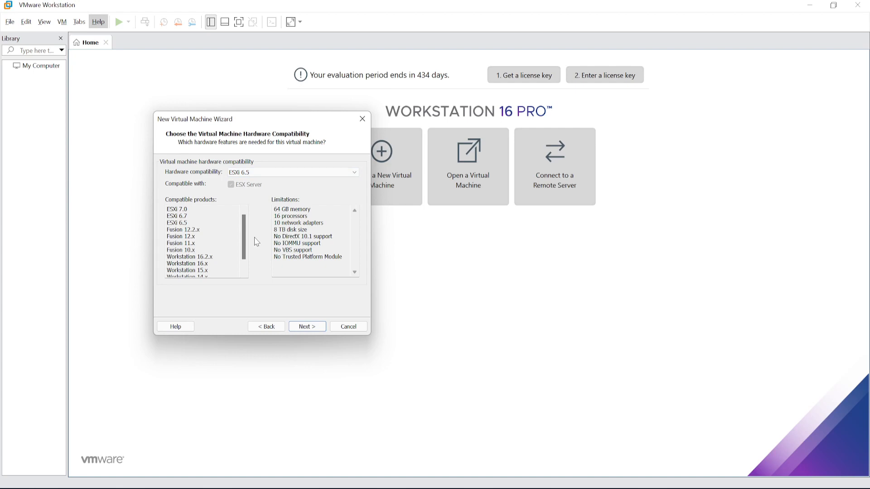
{"action": "left_click_drag", "start_coordinate": [274, 209], "coordinate": [339, 263]}
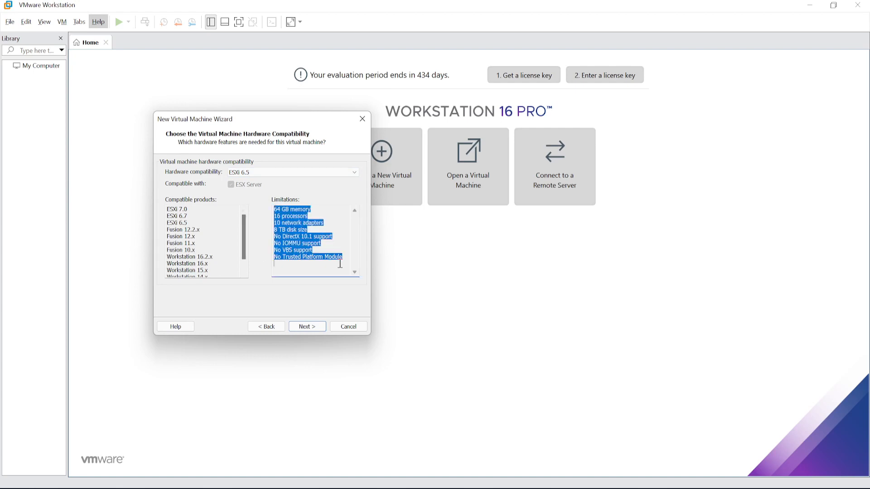
Step: Set the hardware compatibility to Workstation 16.2.x and accept installing the guest operating system later
{"action": "left_click", "coordinate": [277, 173]}
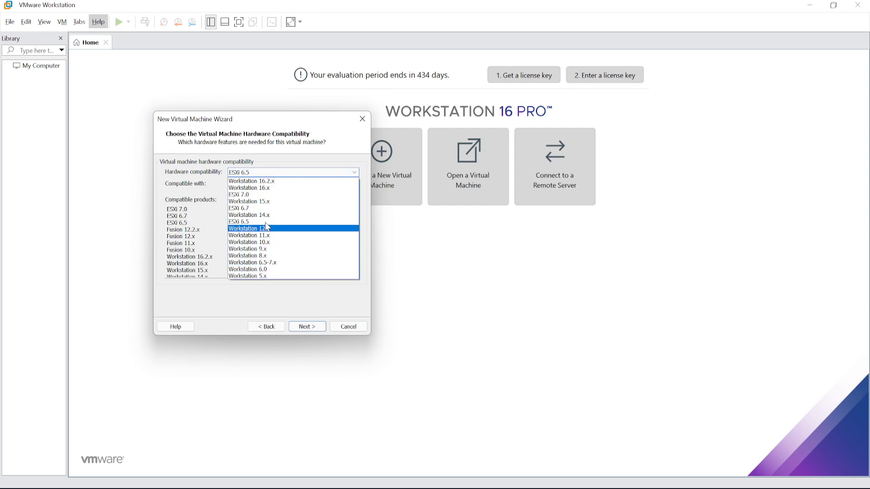
{"action": "left_click", "coordinate": [263, 181]}
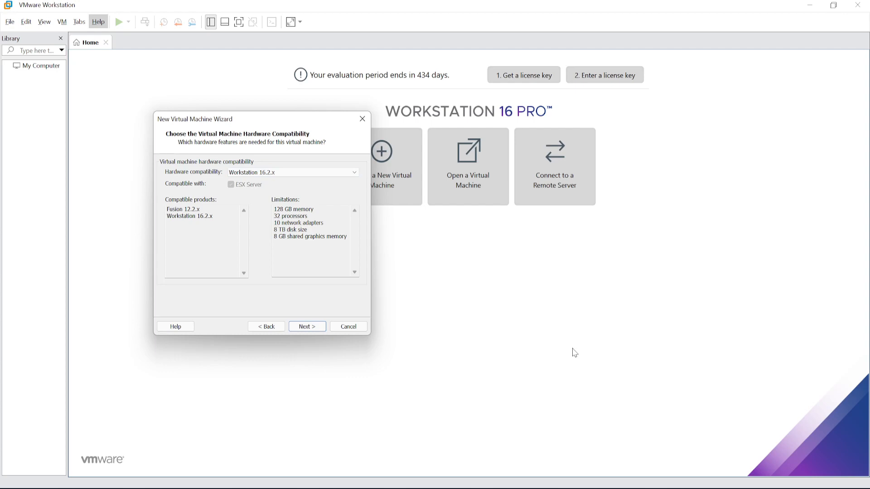
{"action": "left_click", "coordinate": [307, 327]}
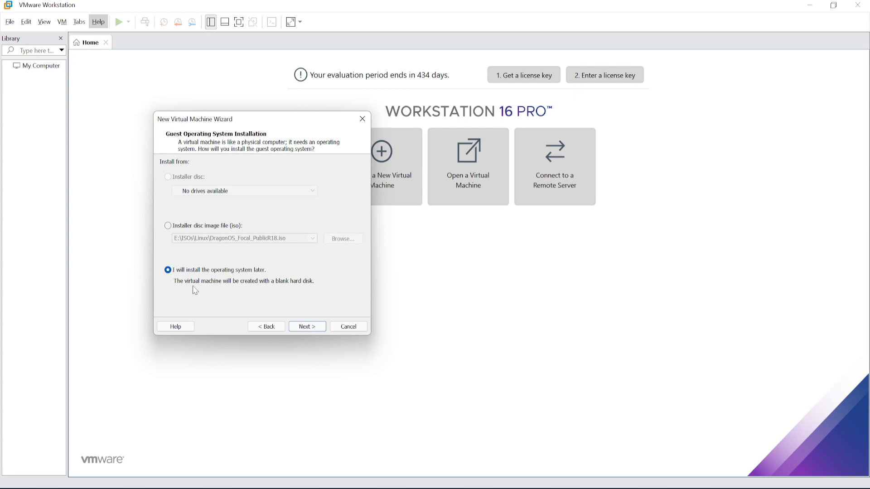
{"action": "left_click", "coordinate": [316, 327]}
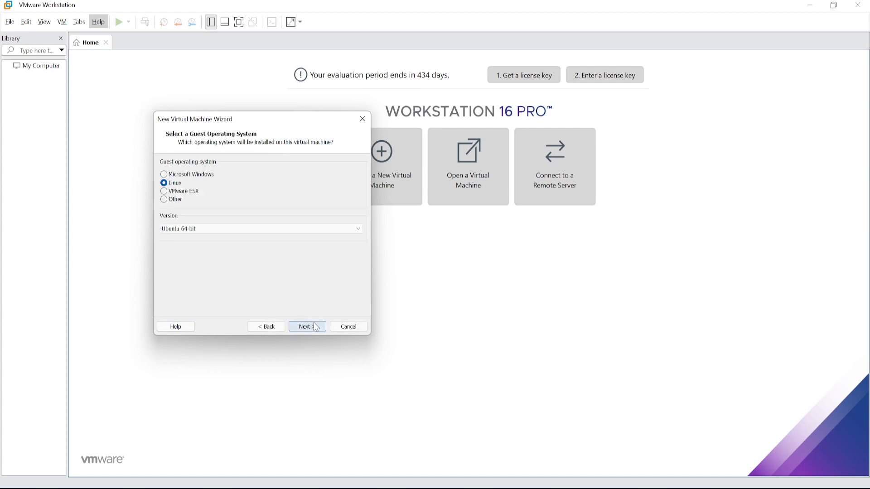
Step: Choose Microsoft Windows as the guest operating system with version Windows 10 and later x64, and proceed to naming
{"action": "left_click", "coordinate": [164, 174]}
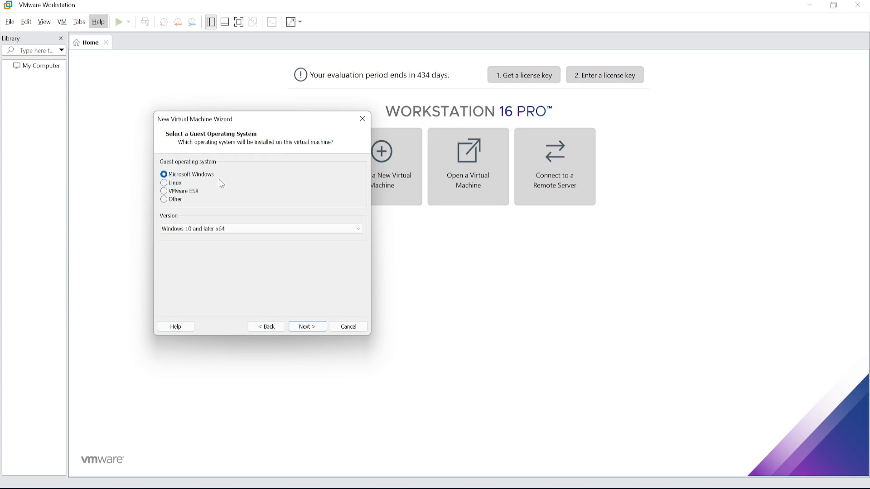
{"action": "left_click", "coordinate": [260, 229]}
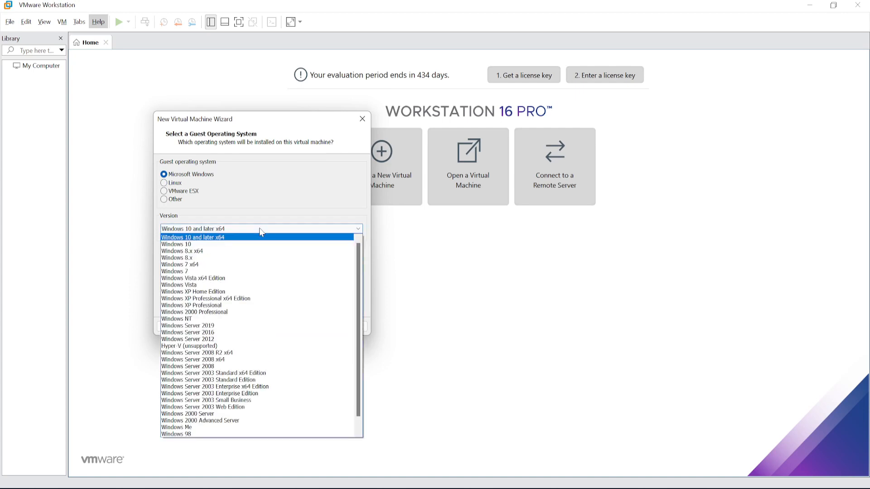
{"action": "left_click", "coordinate": [211, 238]}
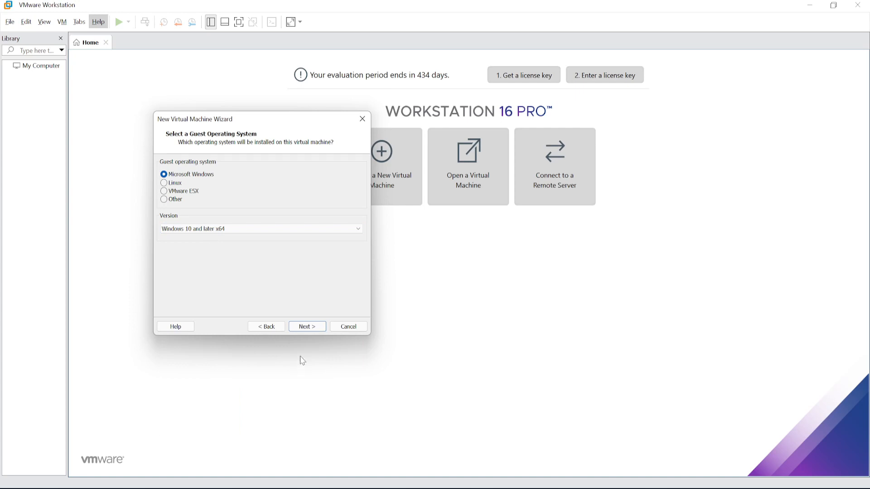
{"action": "left_click", "coordinate": [306, 326]}
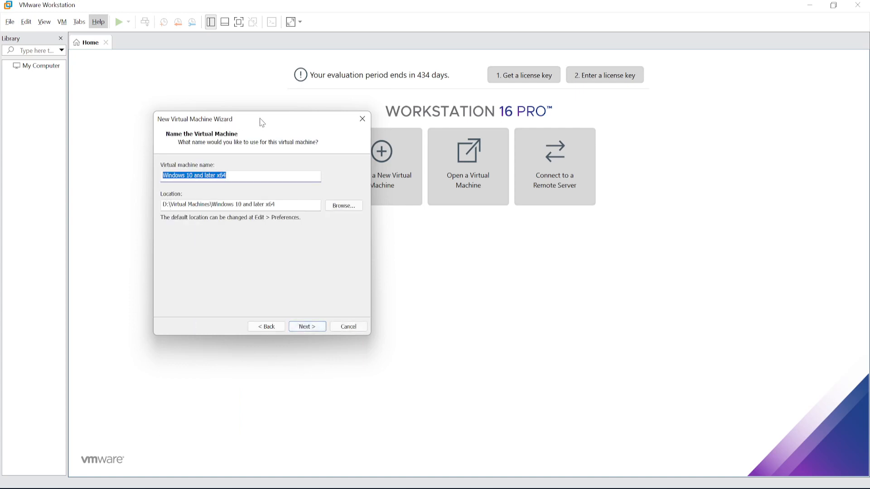
Step: Name the virtual machine WIN10_VM01 and accept UEFI firmware without Secure Boot
{"action": "left_click_drag", "start_coordinate": [262, 122], "coordinate": [221, 102]}
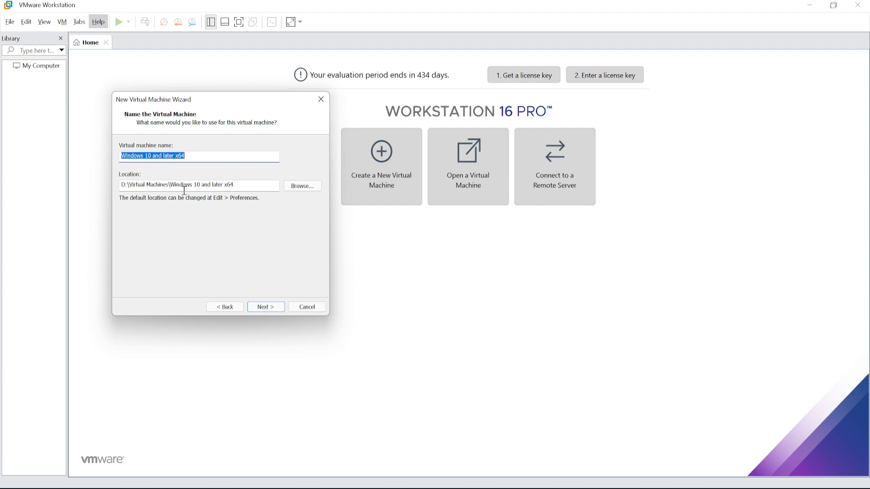
{"action": "left_click_drag", "start_coordinate": [170, 185], "coordinate": [251, 185]}
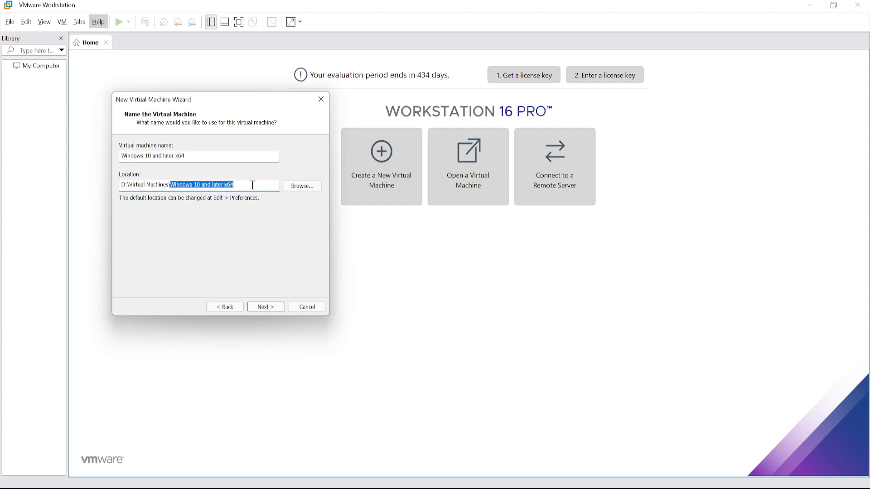
{"action": "left_click_drag", "start_coordinate": [129, 185], "coordinate": [168, 182]}
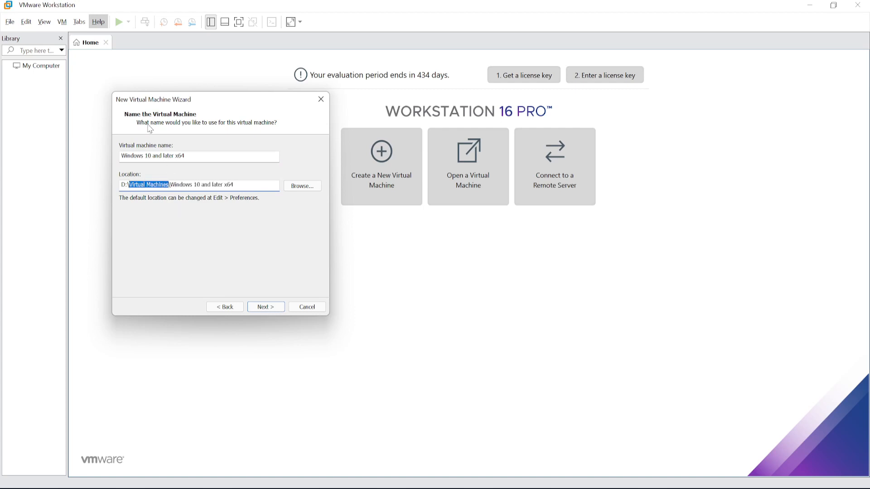
{"action": "triple_click", "coordinate": [194, 156]}
{"action": "type", "text": "WIN10_VM01"}
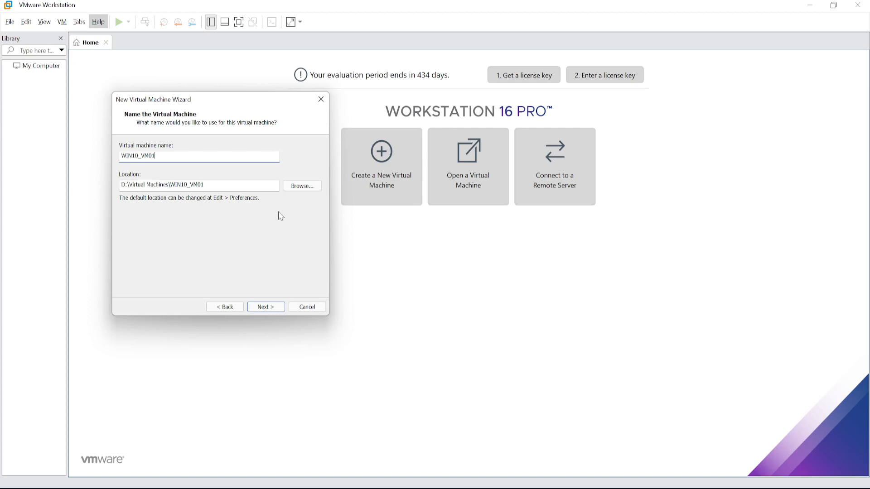
{"action": "left_click", "coordinate": [267, 307]}
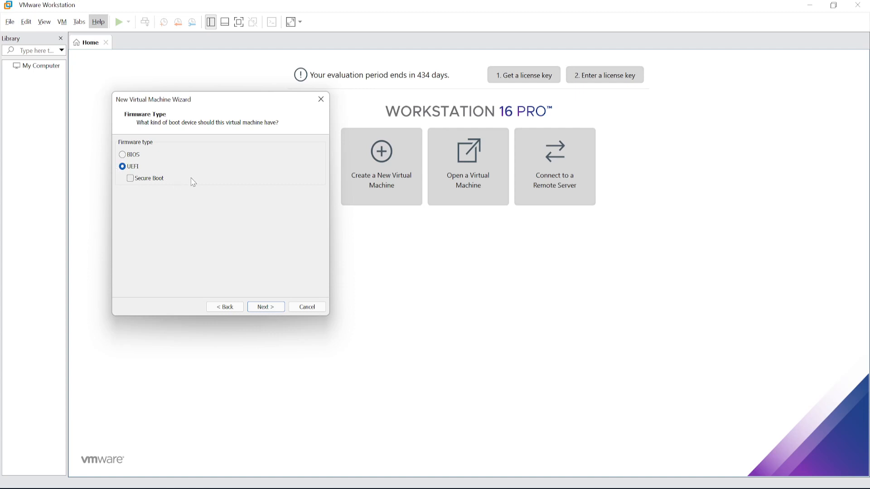
{"action": "left_click", "coordinate": [266, 308]}
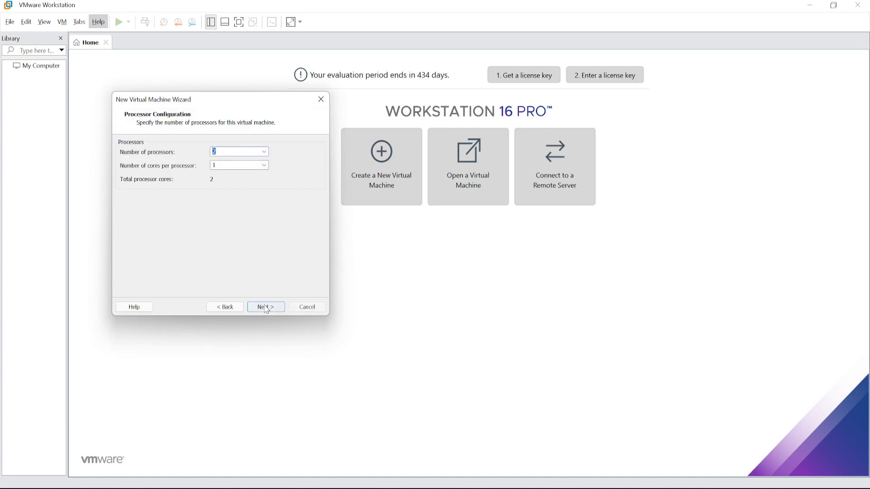
Step: Configure the virtual machine with 1 processor and 4 cores per processor
{"action": "left_click", "coordinate": [267, 152]}
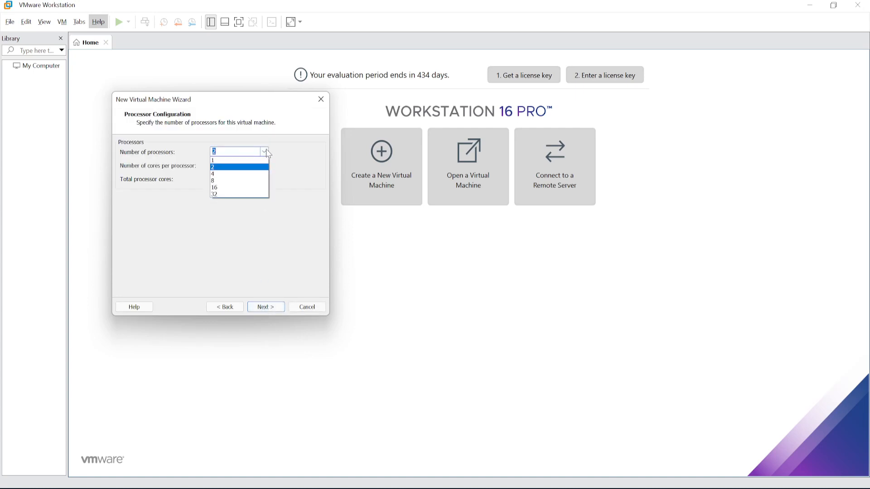
{"action": "left_click", "coordinate": [223, 161]}
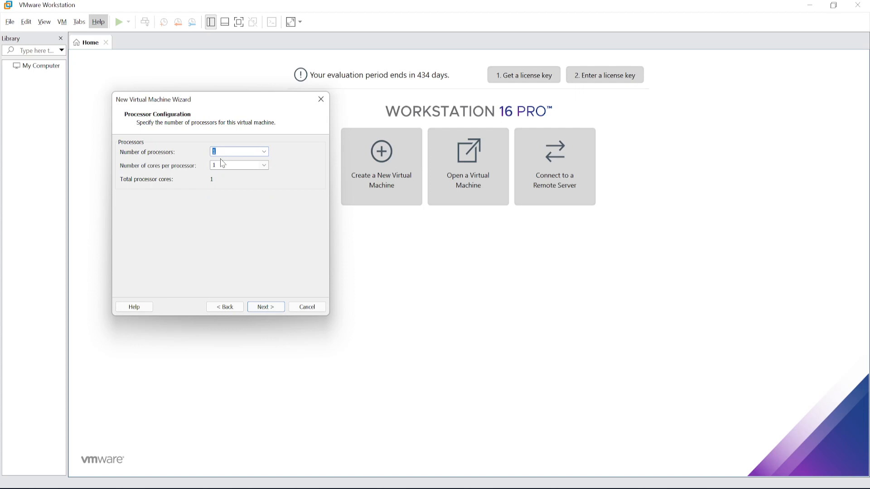
{"action": "left_click", "coordinate": [264, 166]}
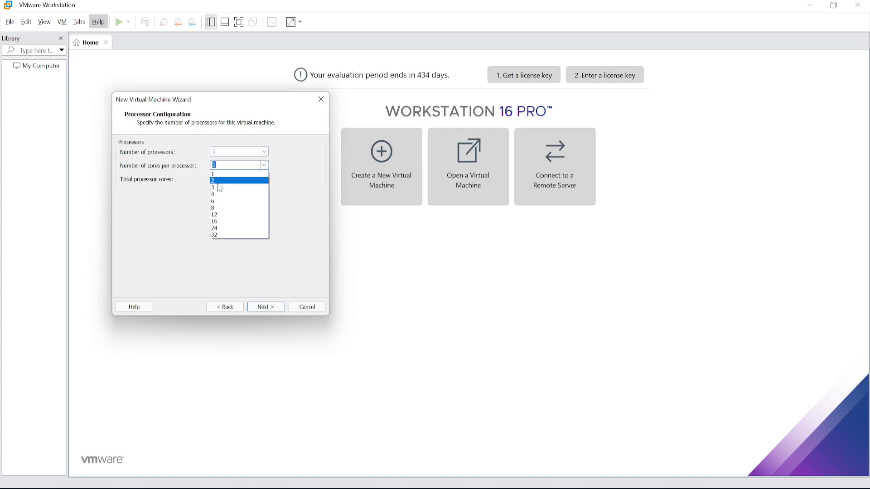
{"action": "left_click", "coordinate": [221, 182]}
{"action": "left_click", "coordinate": [264, 166]}
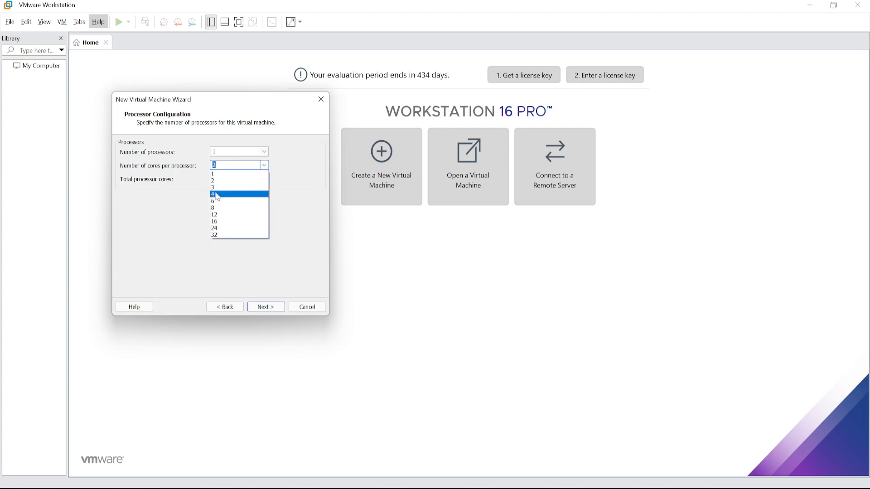
{"action": "left_click", "coordinate": [217, 194]}
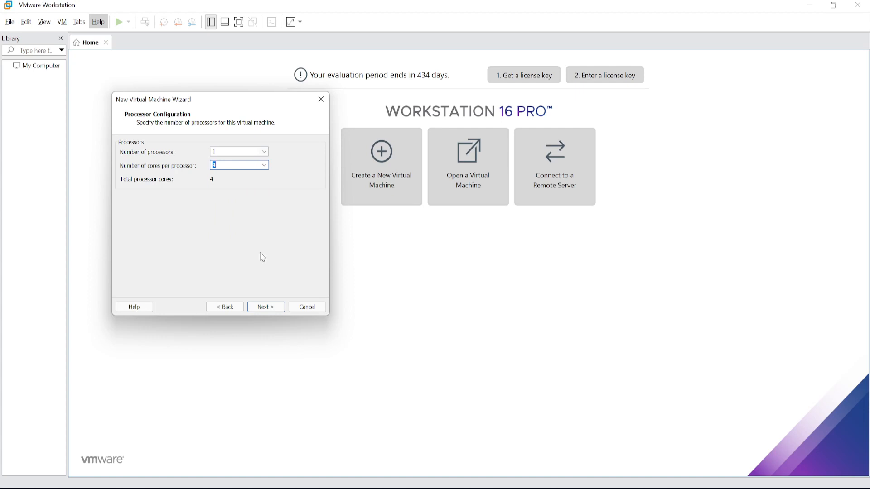
Step: Check the host CPU's details in Task Manager and set the virtual machine's number of processors to 2
{"action": "key", "text": "ctrl+shift+Escape"}
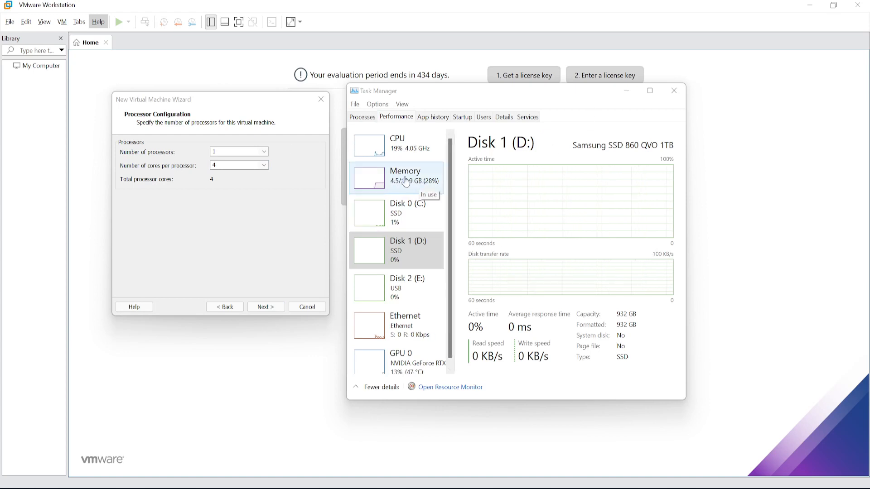
{"action": "left_click", "coordinate": [392, 153]}
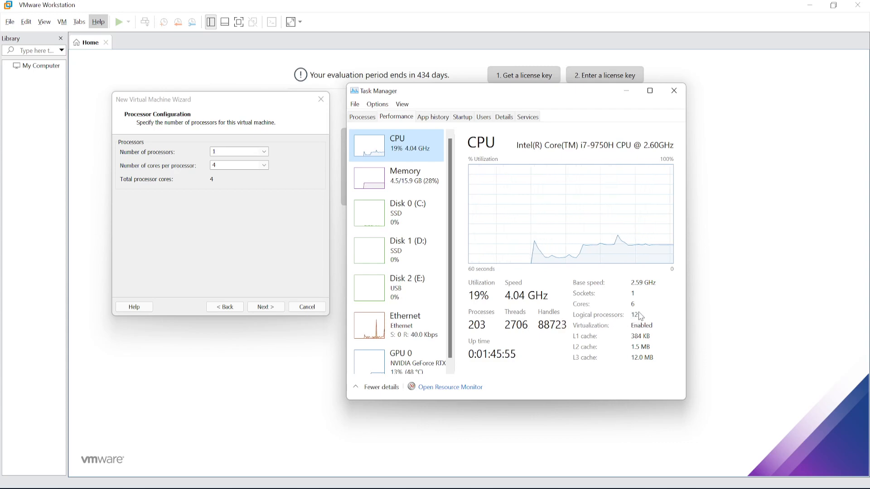
{"action": "left_click", "coordinate": [265, 153]}
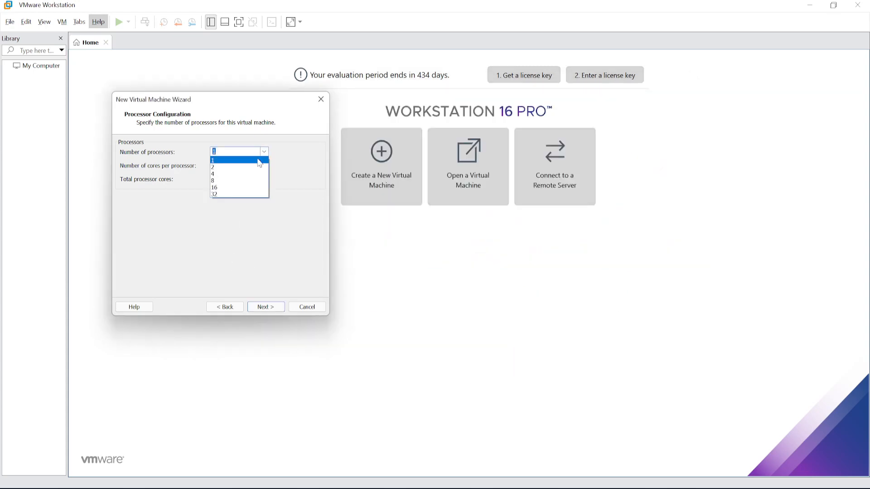
{"action": "left_click", "coordinate": [253, 169]}
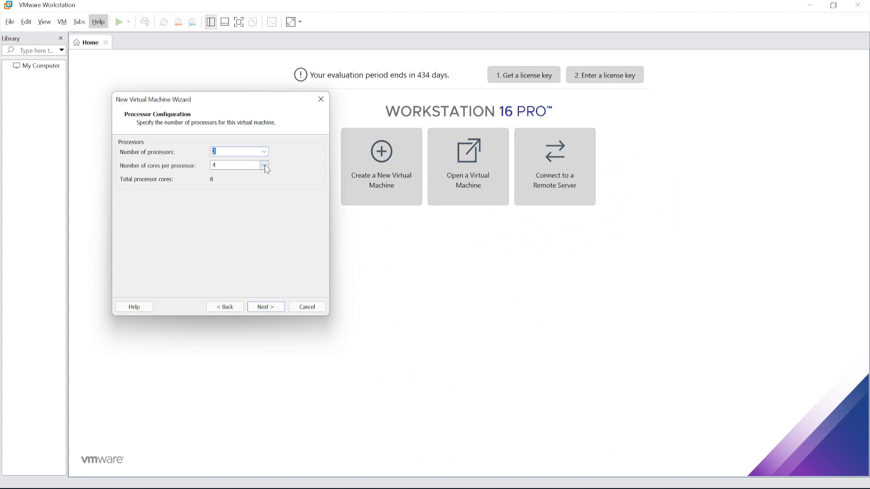
Step: Try setting the number of cores per processor to 8
{"action": "left_click", "coordinate": [264, 165]}
{"action": "left_click", "coordinate": [244, 195]}
{"action": "left_click", "coordinate": [264, 166]}
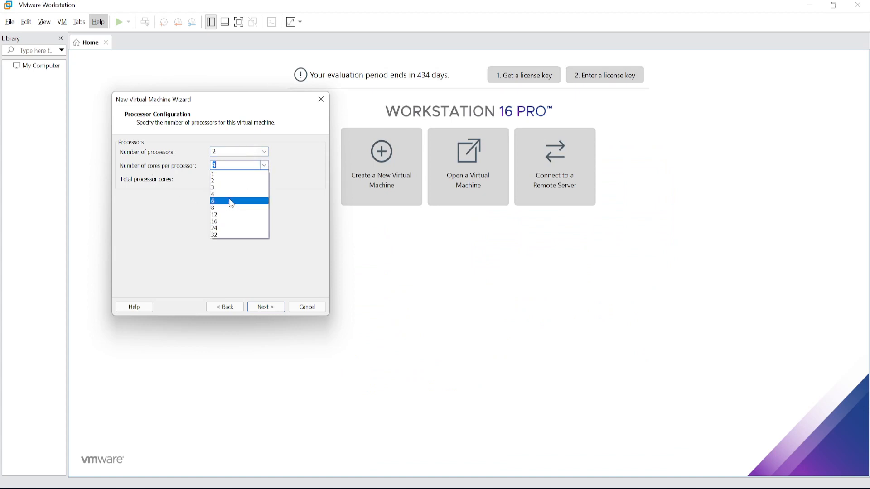
{"action": "left_click", "coordinate": [235, 208]}
{"action": "left_click", "coordinate": [267, 166]}
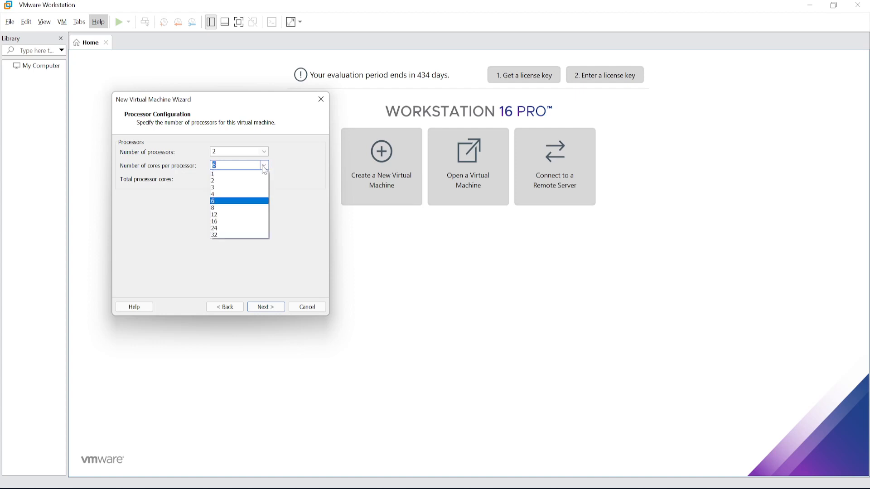
{"action": "left_click", "coordinate": [231, 209]}
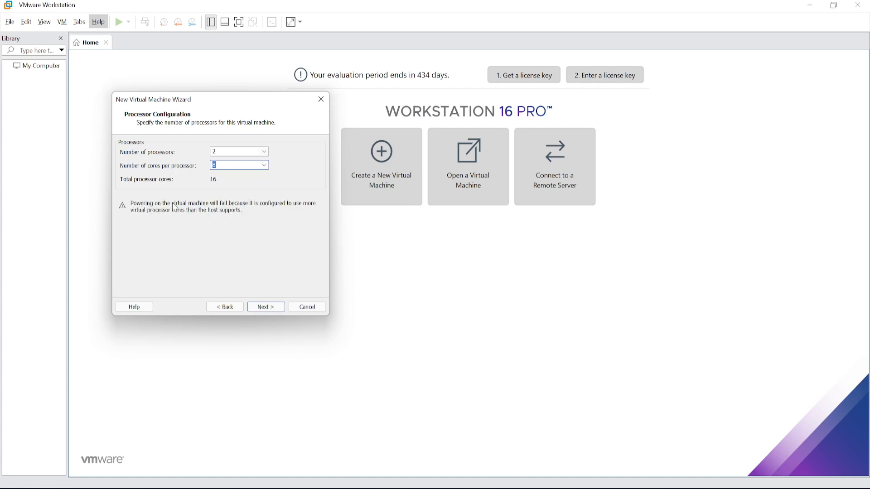
Step: Compare with the host CPU details in Task Manager and set the cores per processor to 6
{"action": "key", "text": "ctrl+shift+Escape"}
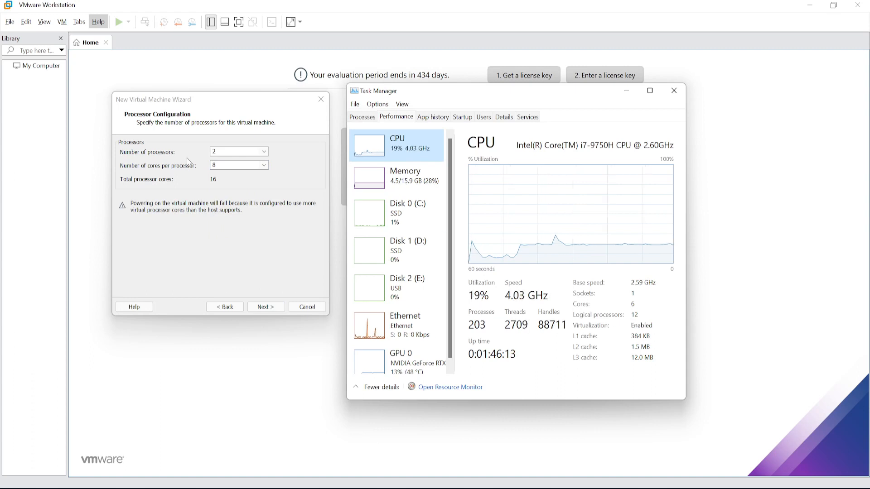
{"action": "left_click", "coordinate": [265, 166]}
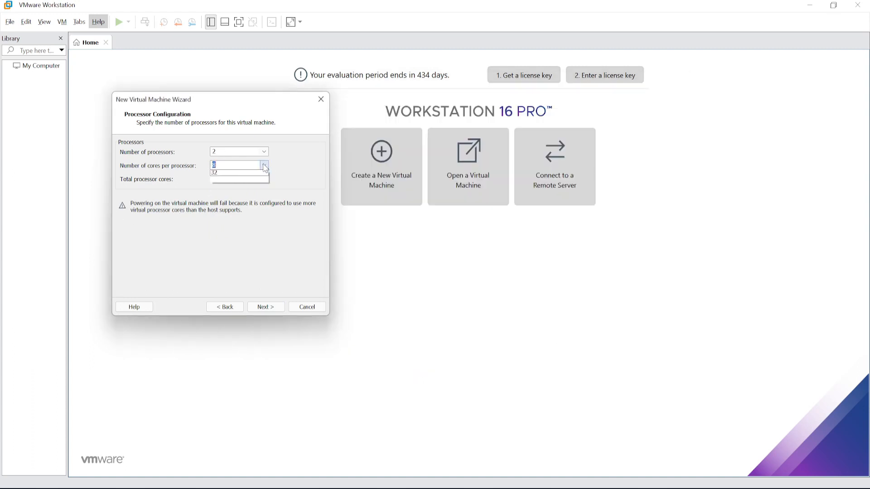
{"action": "left_click", "coordinate": [219, 200]}
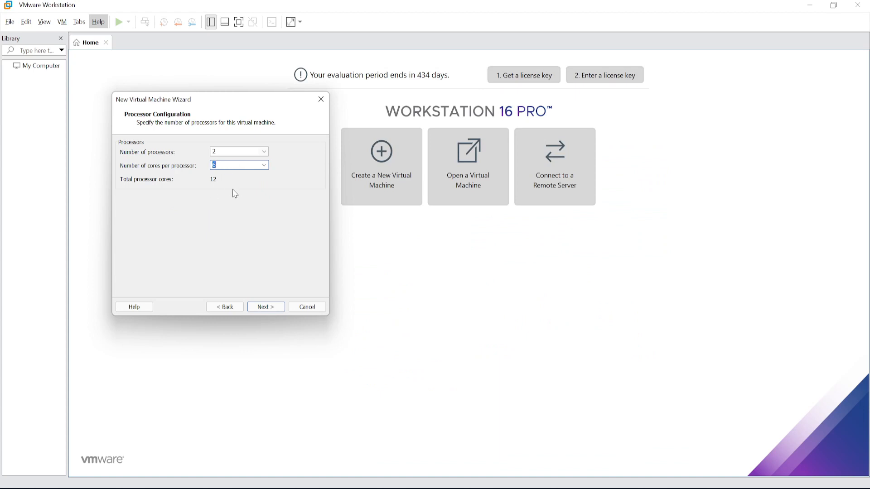
Step: Recheck the host CPU in Task Manager, then configure 1 processor with 4 cores per processor and proceed to memory
{"action": "left_click", "coordinate": [213, 165]}
{"action": "key", "text": "alt+Tab"}
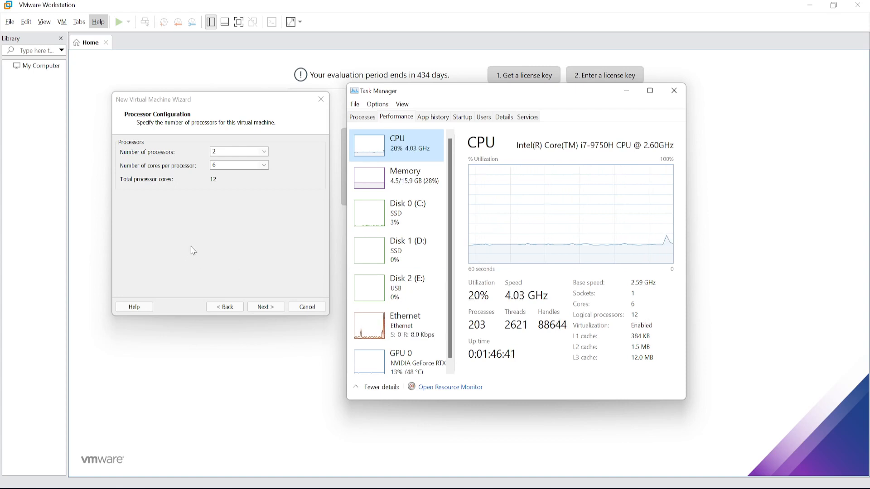
{"action": "left_click", "coordinate": [265, 153]}
{"action": "left_click", "coordinate": [218, 164]}
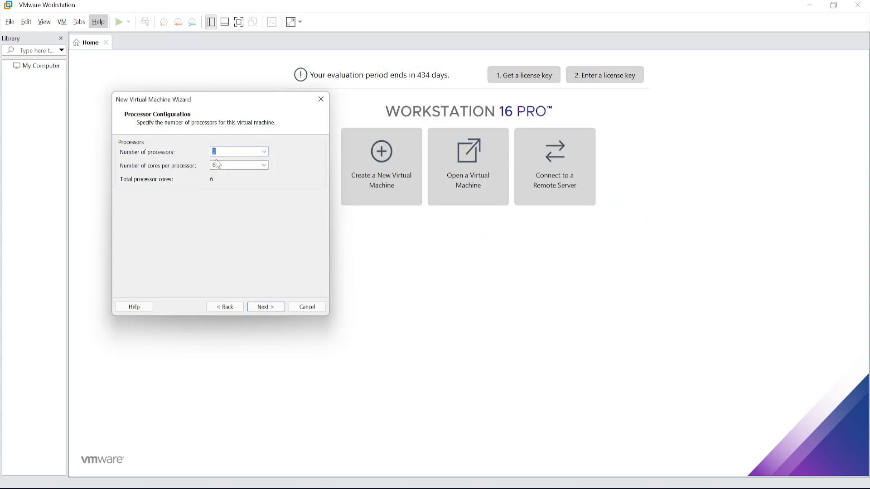
{"action": "left_click", "coordinate": [264, 165]}
{"action": "left_click", "coordinate": [215, 196]}
{"action": "left_click", "coordinate": [269, 309]}
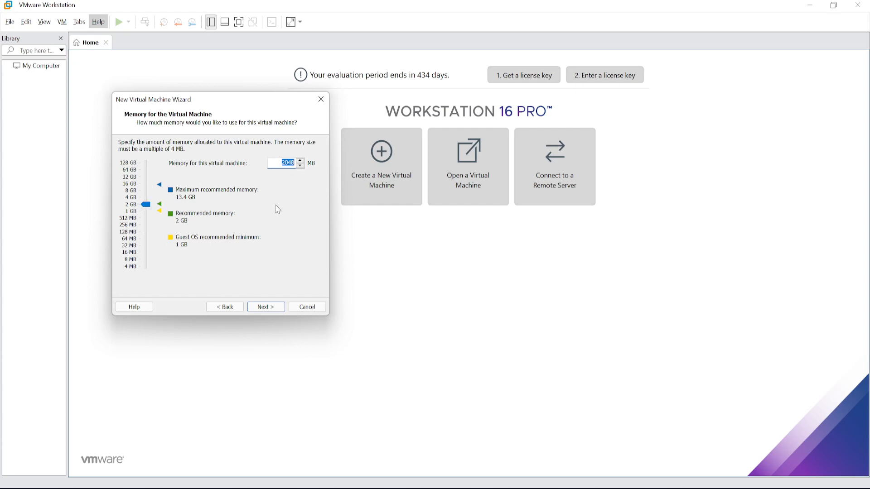
Step: Allocate 4096 MB of memory to the virtual machine and choose bridged networking
{"action": "type", "text": "4096"}
{"action": "left_click", "coordinate": [264, 311]}
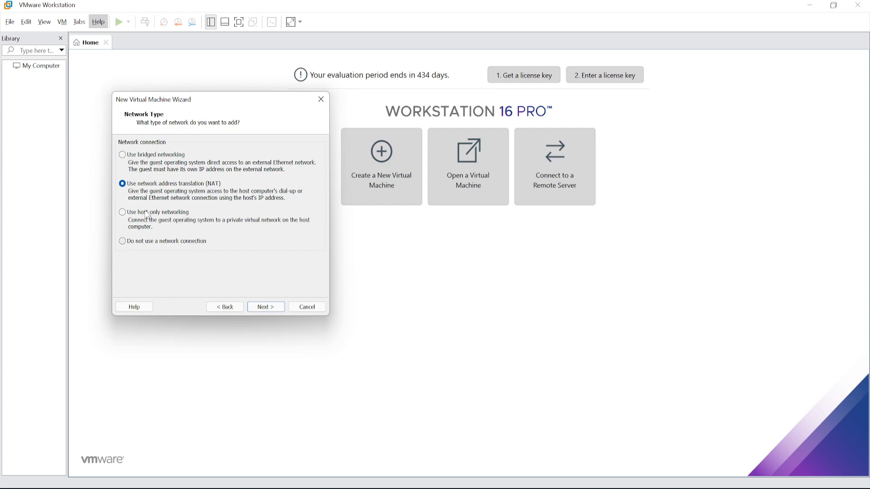
{"action": "left_click", "coordinate": [123, 243]}
{"action": "left_click", "coordinate": [123, 156]}
{"action": "left_click", "coordinate": [267, 307]}
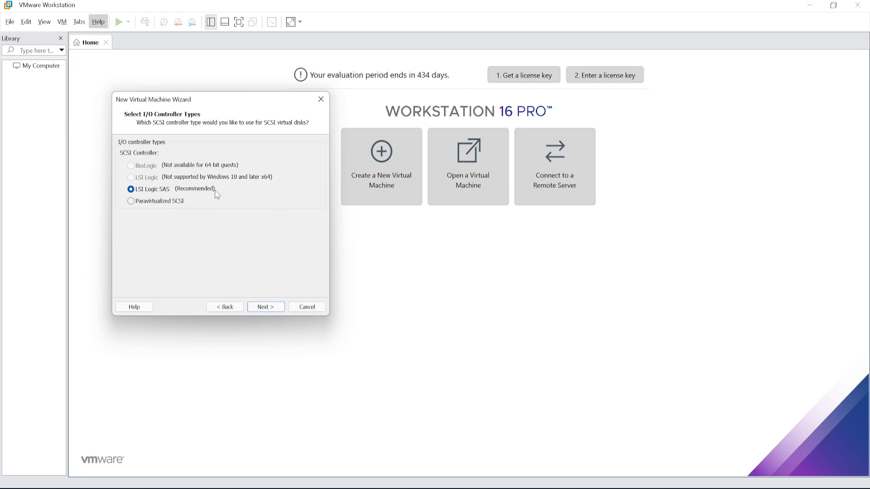
Step: Accept the LSI Logic SAS controller and the NVMe disk type for a new virtual disk
{"action": "left_click", "coordinate": [267, 308]}
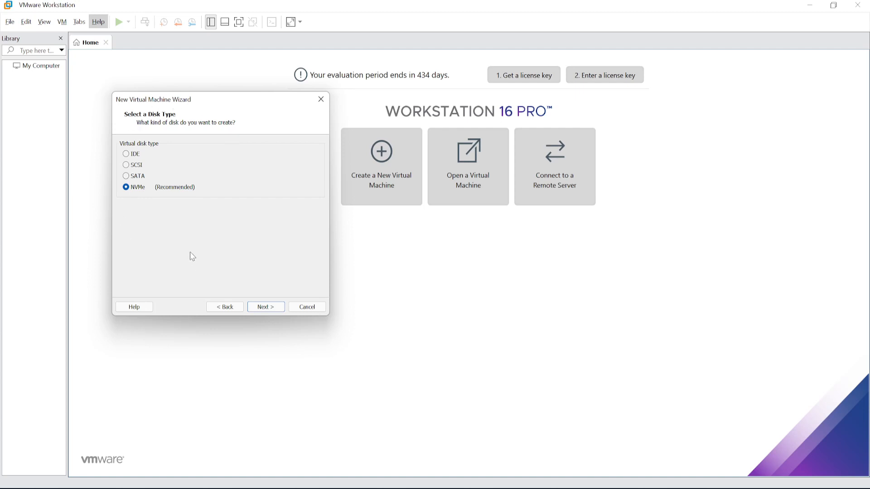
{"action": "left_click", "coordinate": [264, 311]}
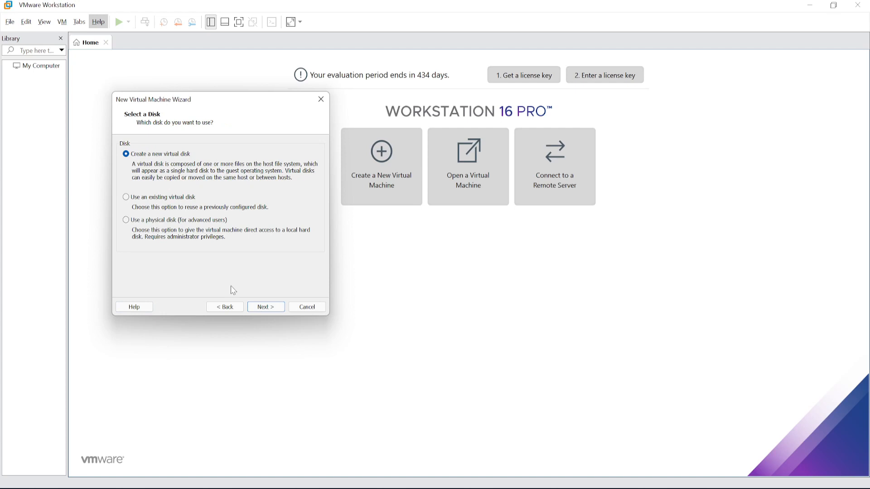
{"action": "left_click", "coordinate": [272, 308]}
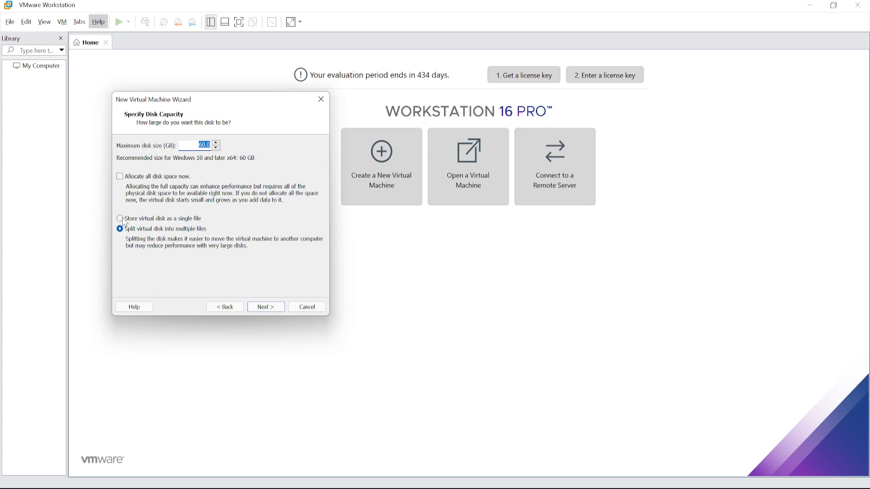
Step: Keep the 60 GB maximum disk size without allocating all space now, and store the virtual disk as a single file
{"action": "left_click", "coordinate": [120, 178]}
{"action": "left_click", "coordinate": [120, 177]}
{"action": "left_click", "coordinate": [120, 219]}
{"action": "left_click", "coordinate": [274, 308]}
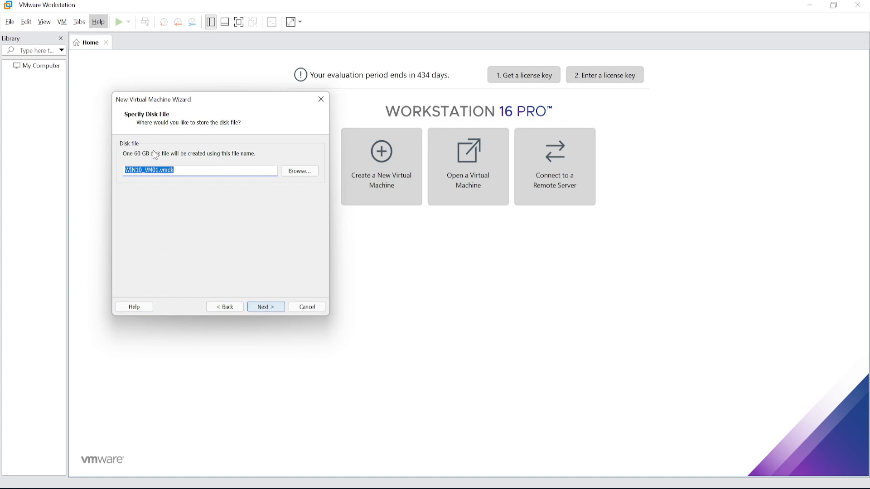
Step: Finish creating the virtual machine with disk file WIN10_VM01.vmdk, and widen the library pane to fit its name
{"action": "left_click", "coordinate": [266, 306]}
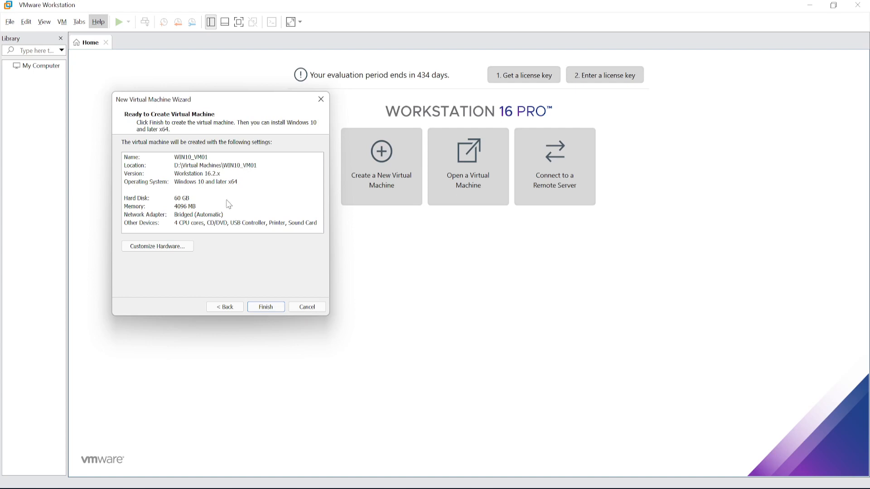
{"action": "left_click", "coordinate": [268, 308]}
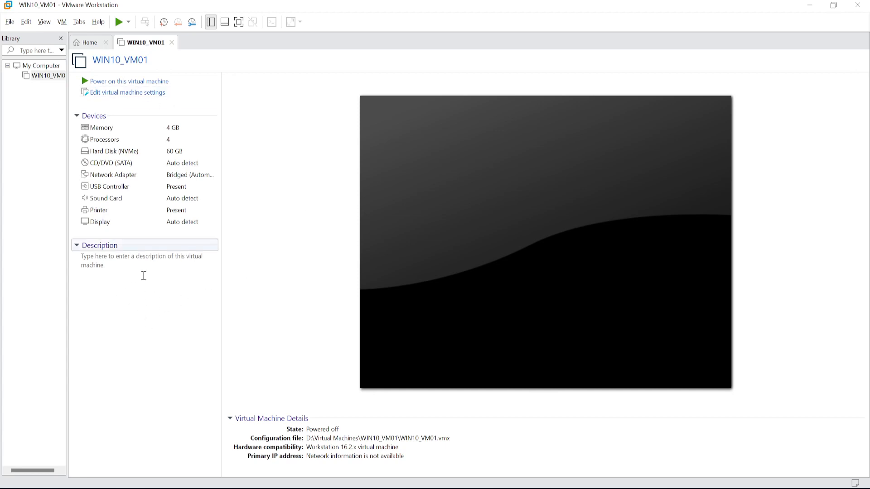
{"action": "mouse_move", "coordinate": [67, 185]}
{"action": "left_mouse_down"}
{"action": "mouse_move", "coordinate": [98, 185]}
{"action": "mouse_move", "coordinate": [77, 184]}
{"action": "left_mouse_up"}
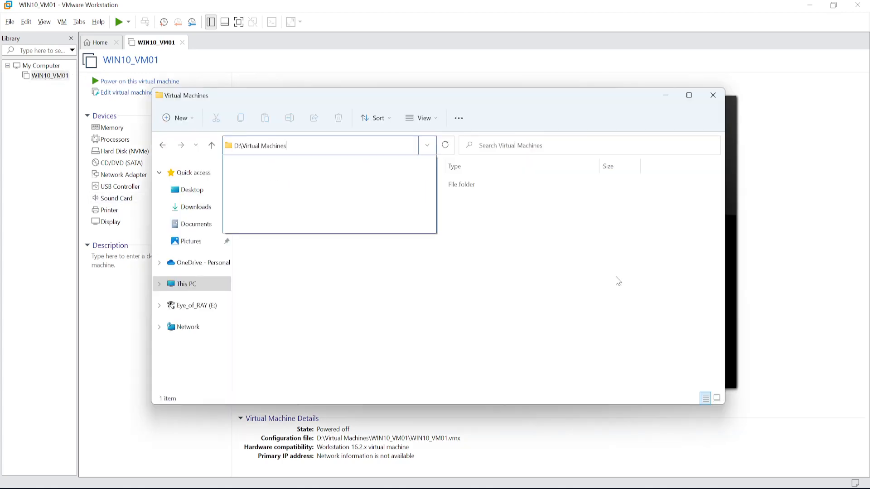
Step: Examine the files and their types in the WIN10_VM01 folder under D:\Virtual Machines, then close File Explorer
{"action": "key", "text": "Return"}
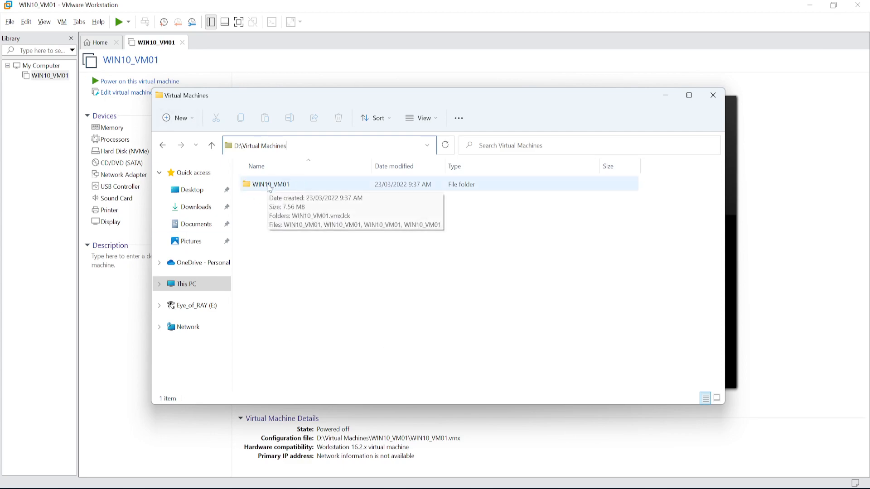
{"action": "double_click", "coordinate": [275, 187]}
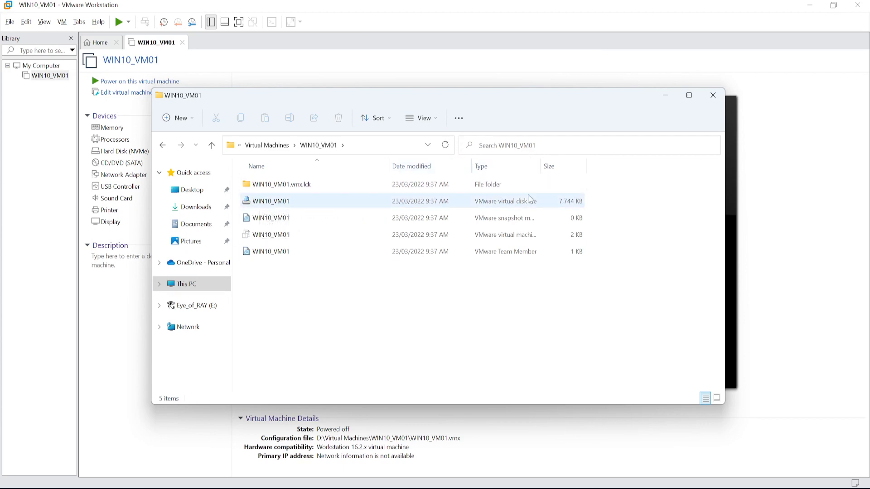
{"action": "left_click_drag", "start_coordinate": [540, 166], "coordinate": [546, 165]}
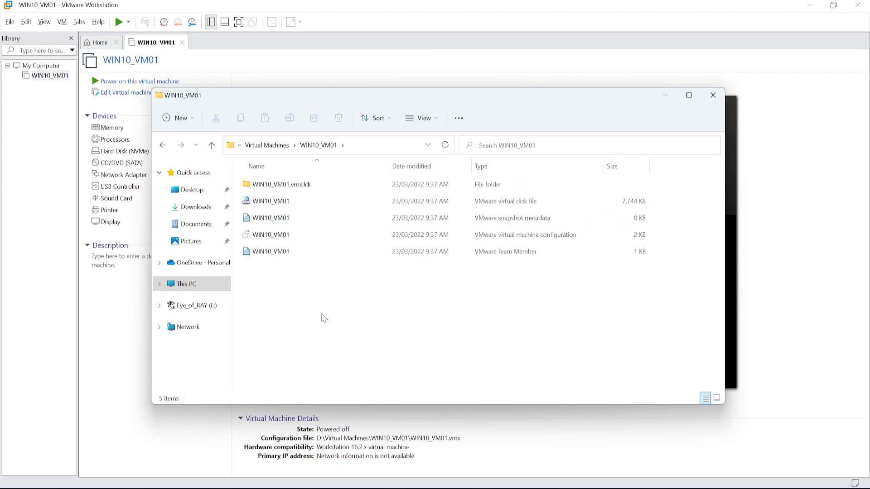
{"action": "left_click", "coordinate": [713, 96]}
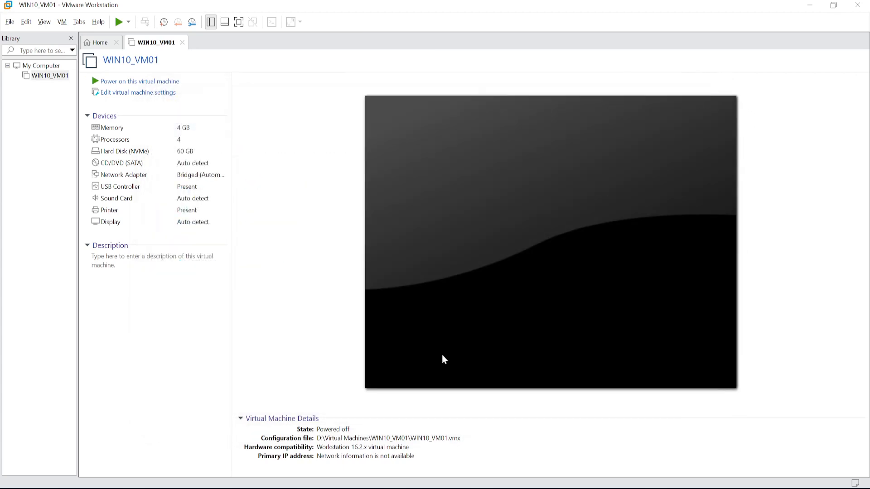